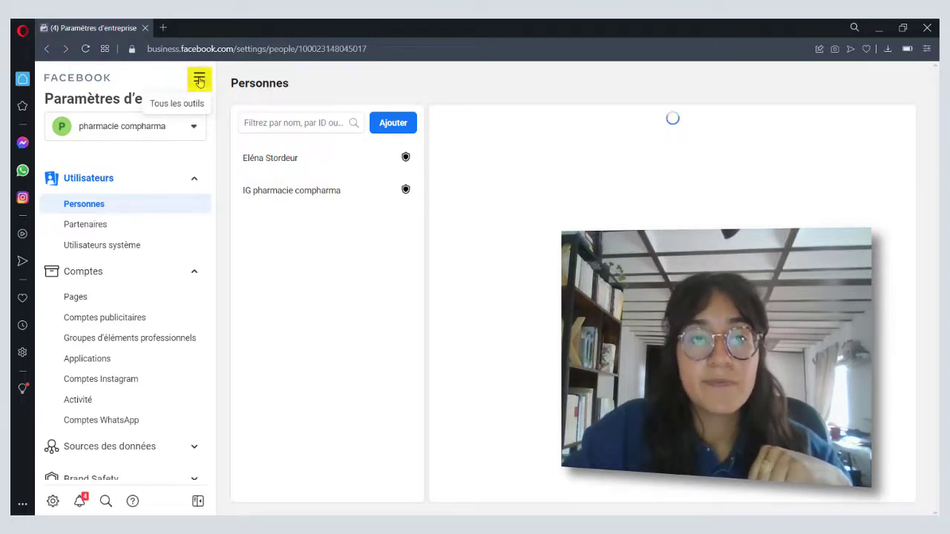
# Step: Open the Gestionnaire des ventes and start setting up a new sales presence with the Créer une boutique mode
pyautogui.click(199, 79)
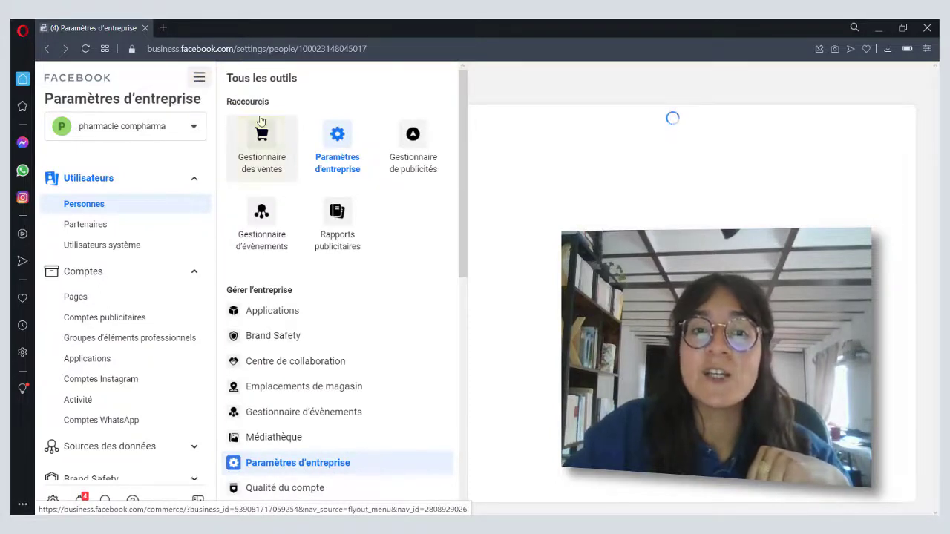
pyautogui.click(258, 148)
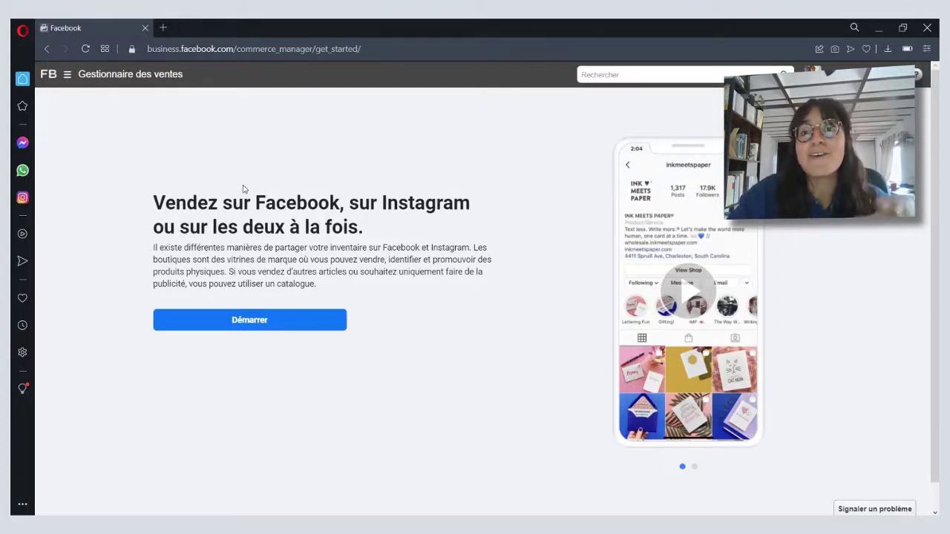
pyautogui.click(259, 322)
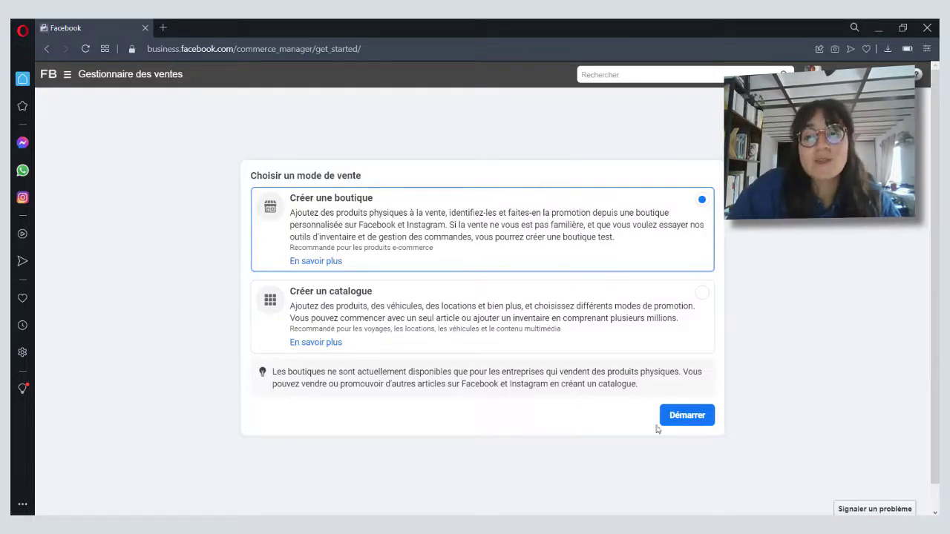
pyautogui.click(687, 416)
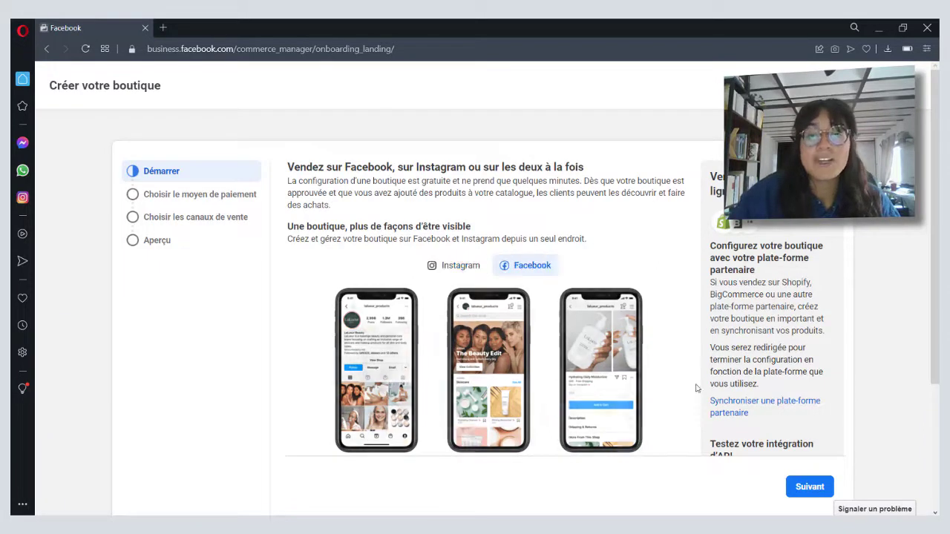
# Step: Read through the shop introduction for Instagram and Facebook and continue to the payment method stage
pyautogui.scroll(-1, 697, 388)
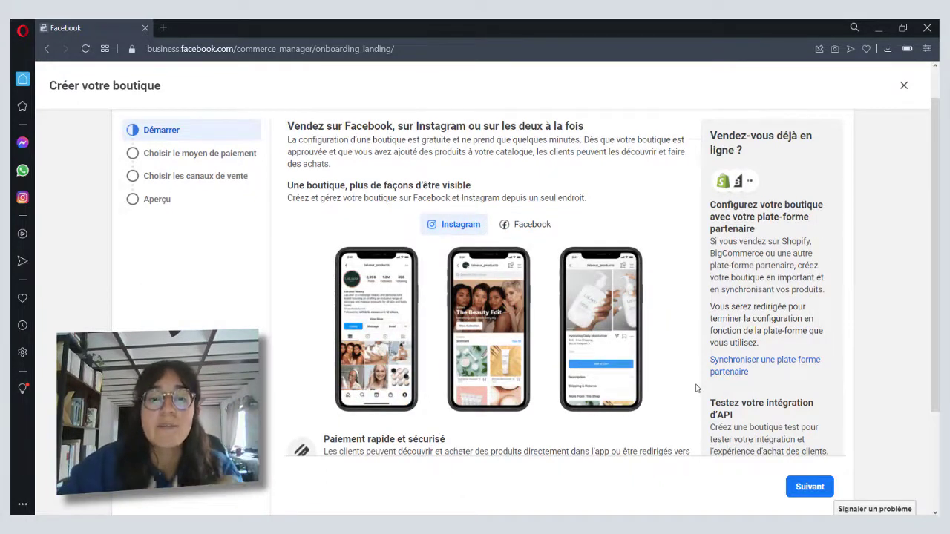
pyautogui.scroll(-2, 696, 388)
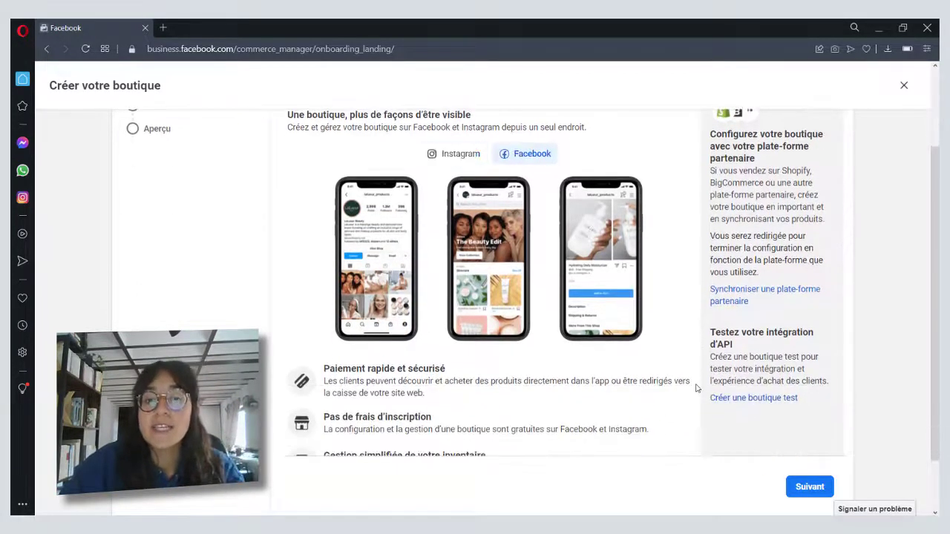
pyautogui.scroll(-1, 696, 388)
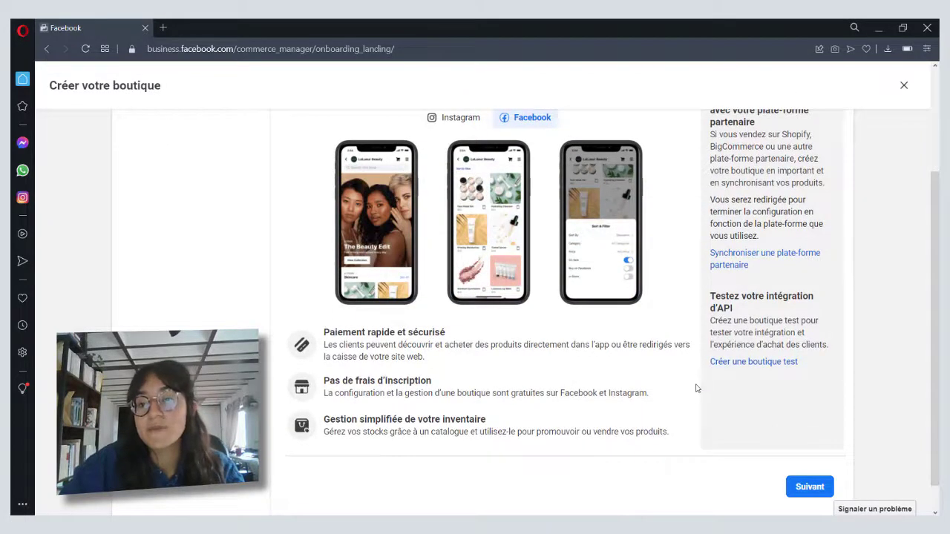
pyautogui.scroll(3, 696, 388)
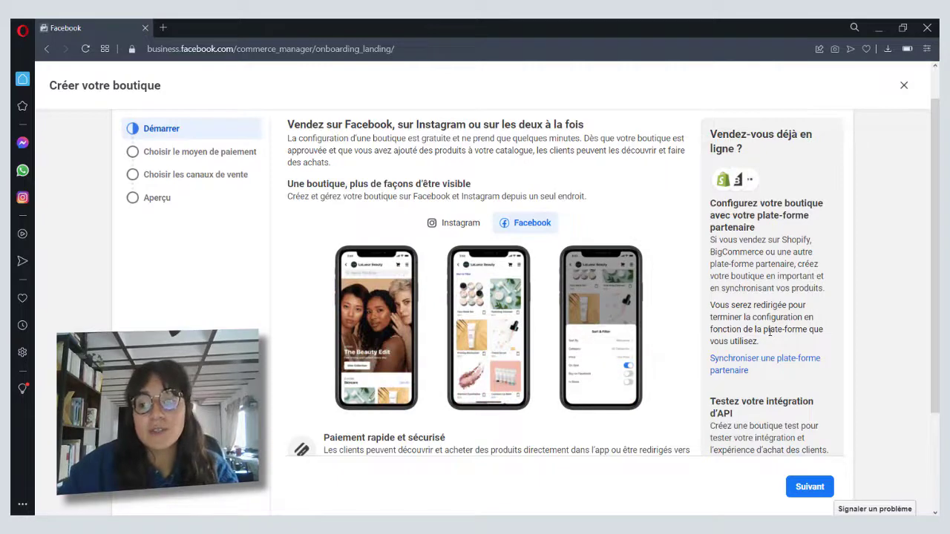
pyautogui.scroll(-2, 770, 332)
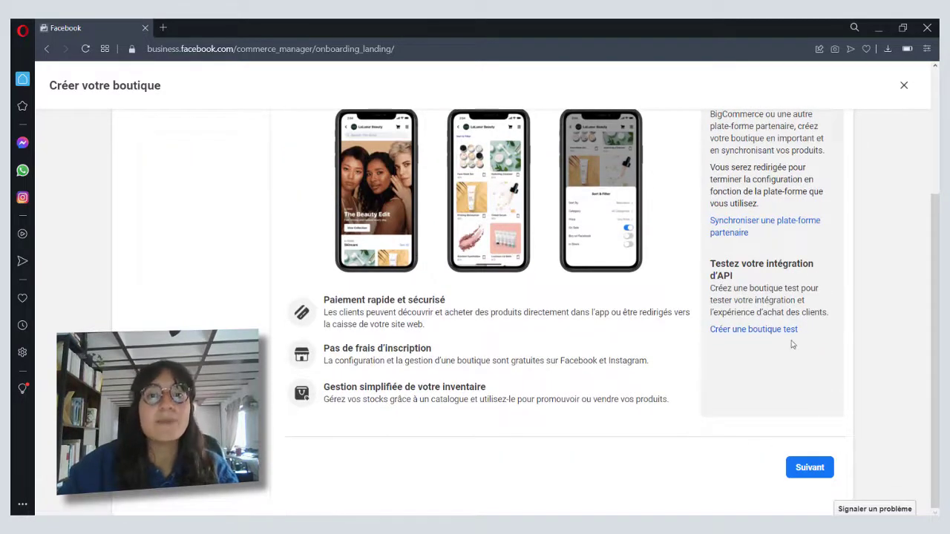
pyautogui.click(814, 469)
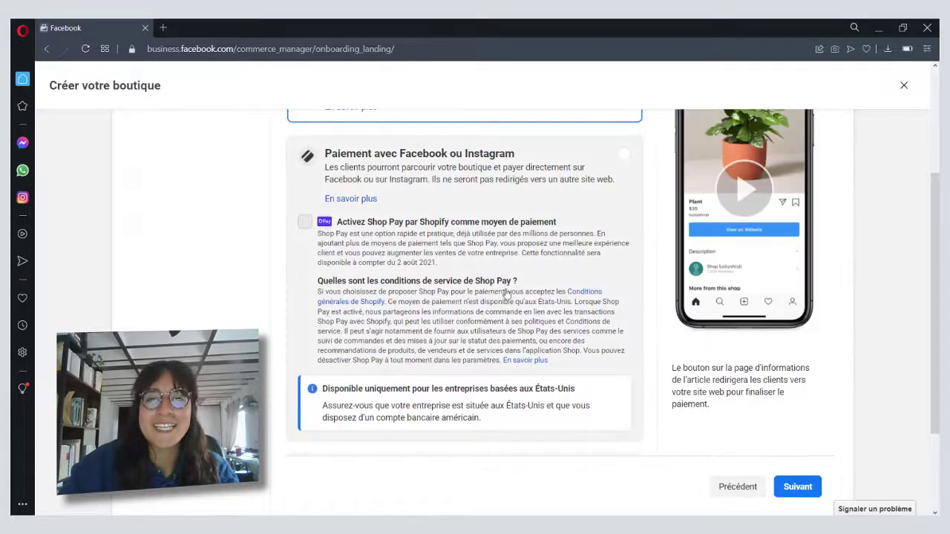
# Step: Compare the payment methods, keep Paiement sur un autre site web and continue to the sales channels
pyautogui.scroll(3, 507, 294)
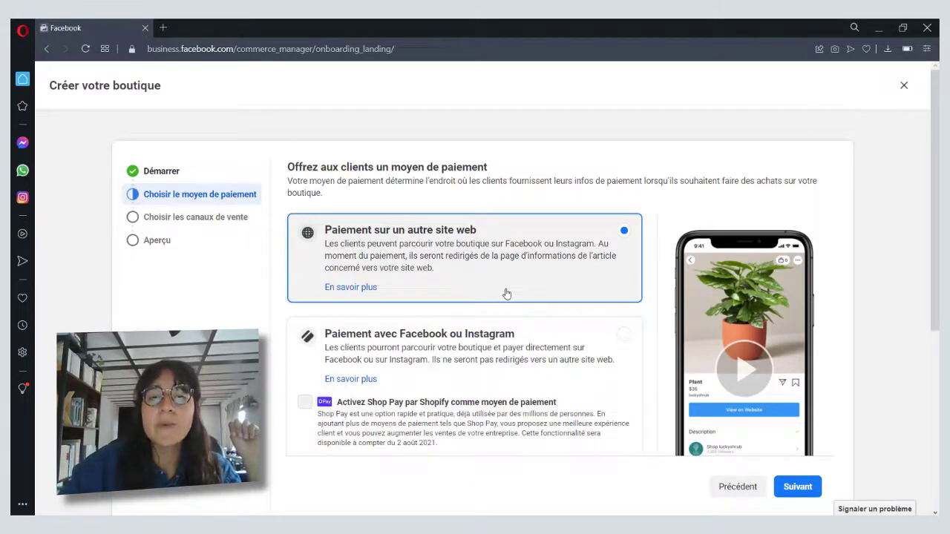
pyautogui.scroll(-1, 507, 294)
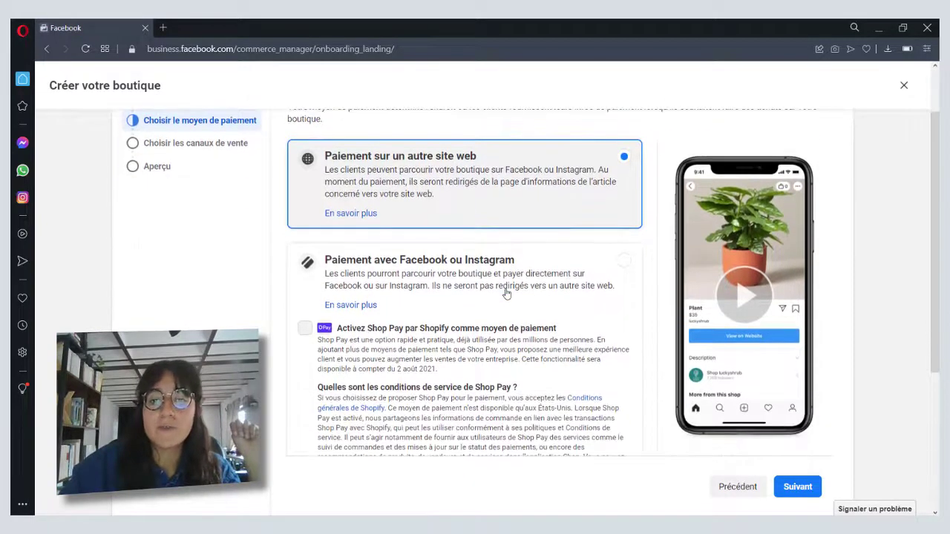
pyautogui.scroll(1, 507, 293)
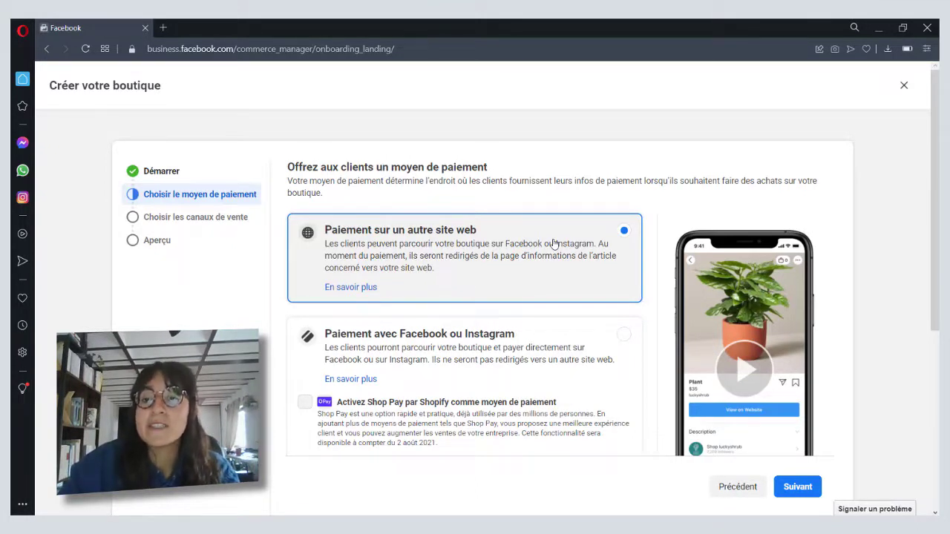
pyautogui.click(791, 490)
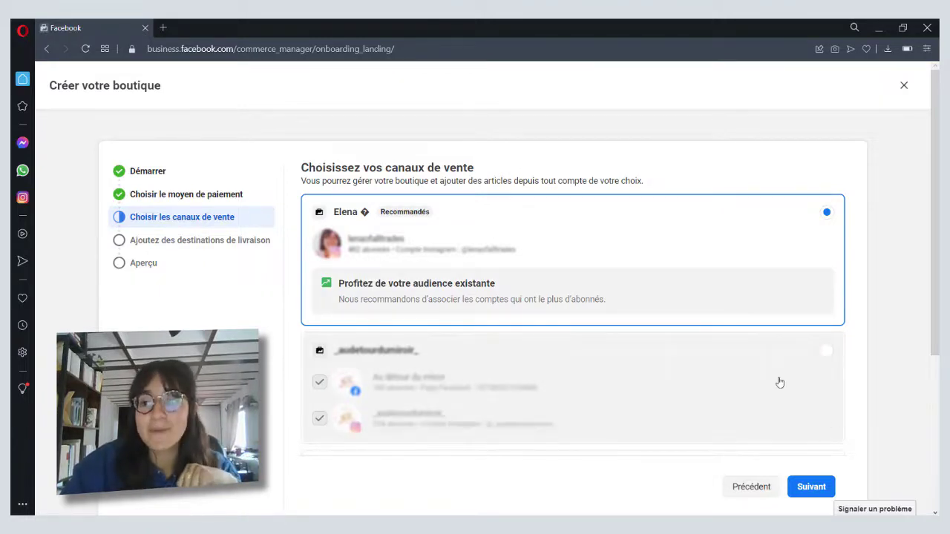
pyautogui.scroll(-3, 779, 383)
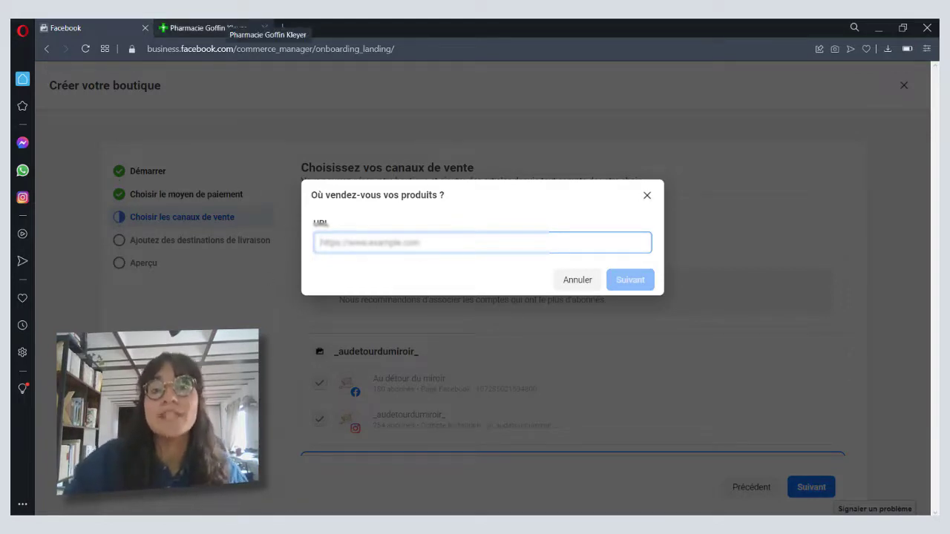
pyautogui.click(215, 28)
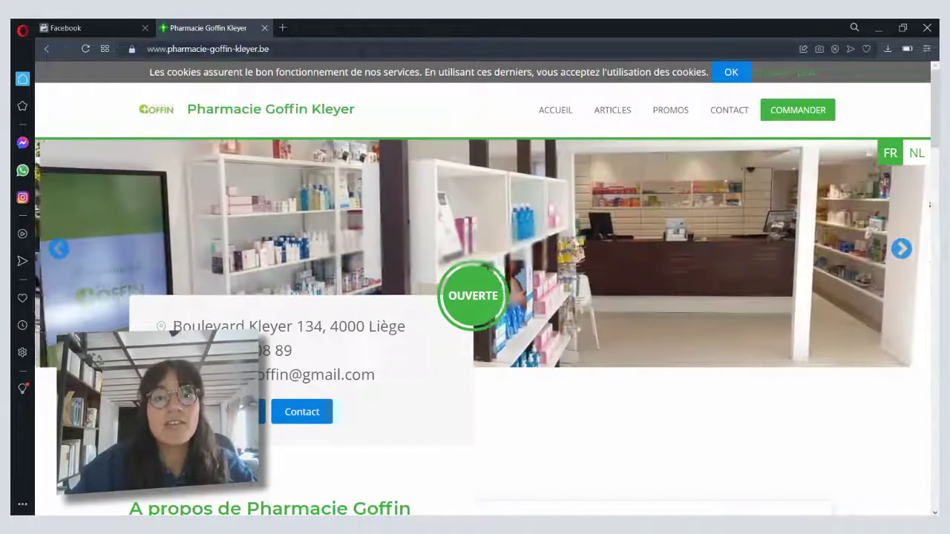
pyautogui.click(361, 50)
pyautogui.hotkey('ctrl', 'c')
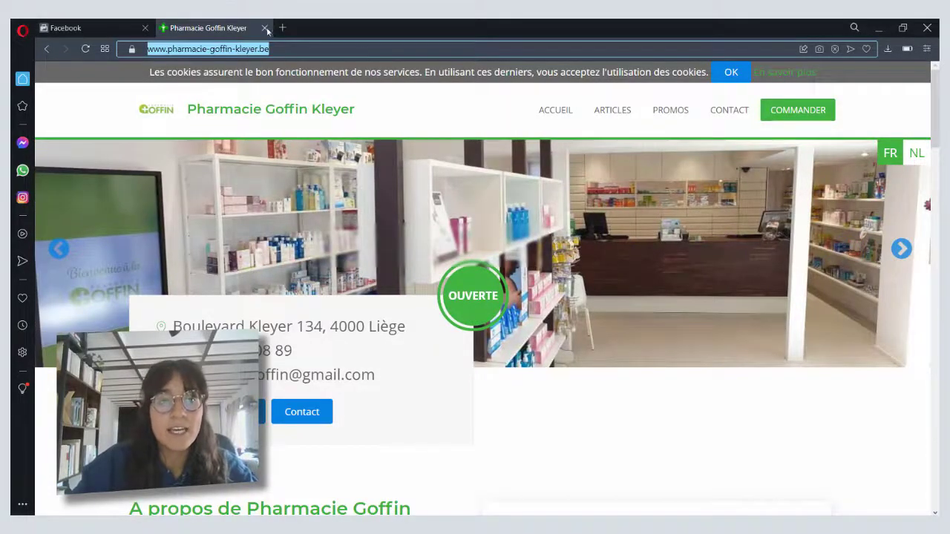
pyautogui.click(82, 28)
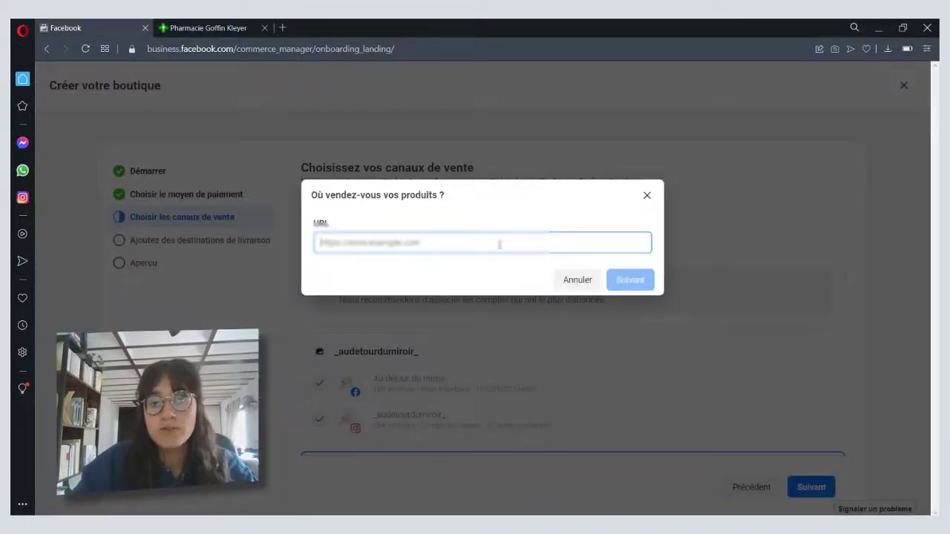
pyautogui.hotkey('ctrl', 'v')
pyautogui.click(628, 283)
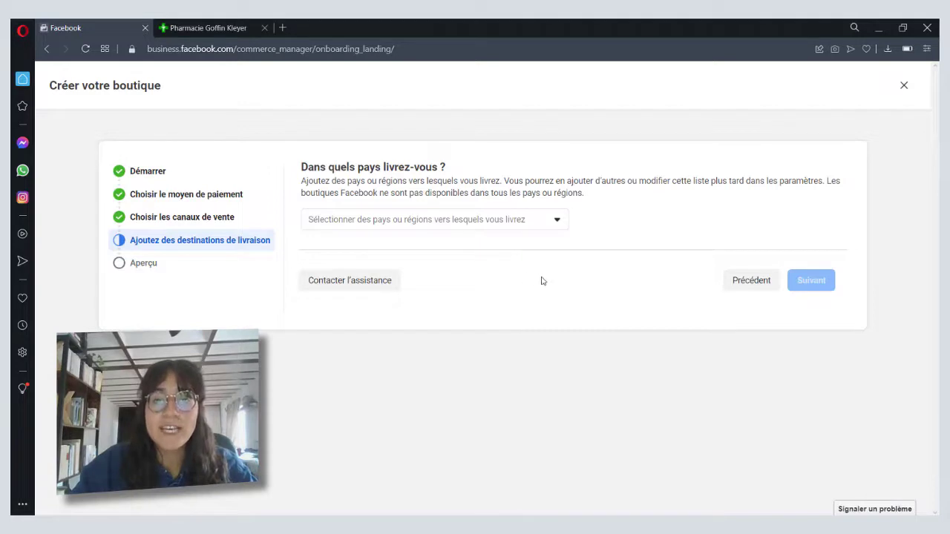
# Step: Set Belgique as the shop's only delivery destination and continue to the preview
pyautogui.click(490, 227)
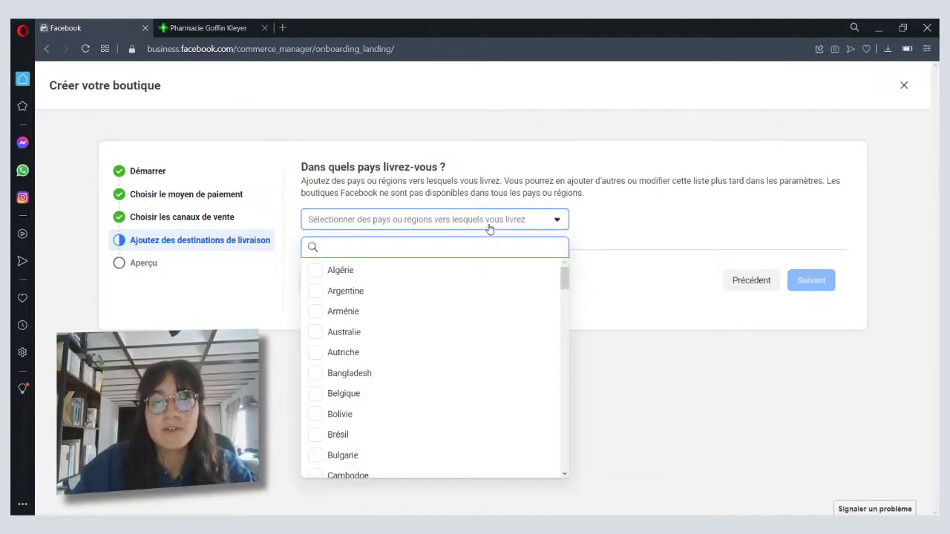
pyautogui.click(399, 395)
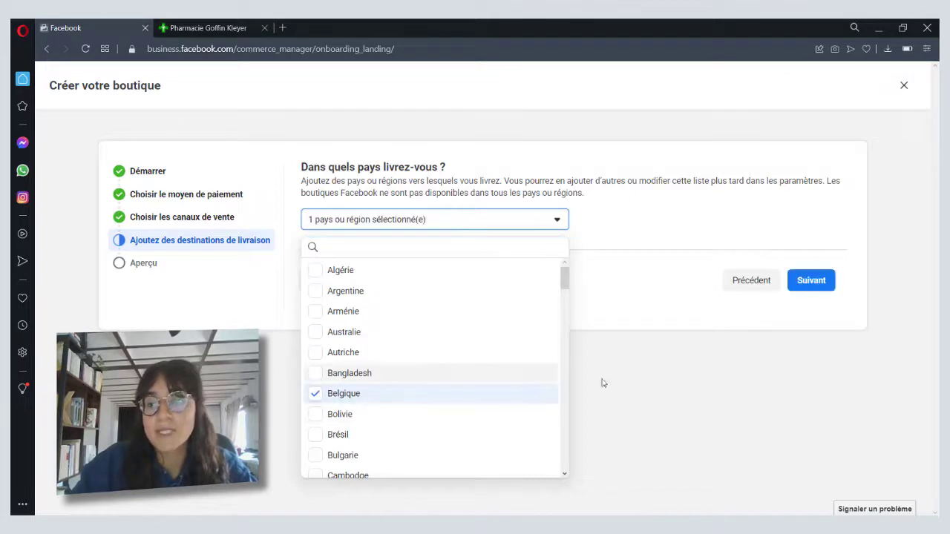
pyautogui.click(796, 369)
pyautogui.click(806, 290)
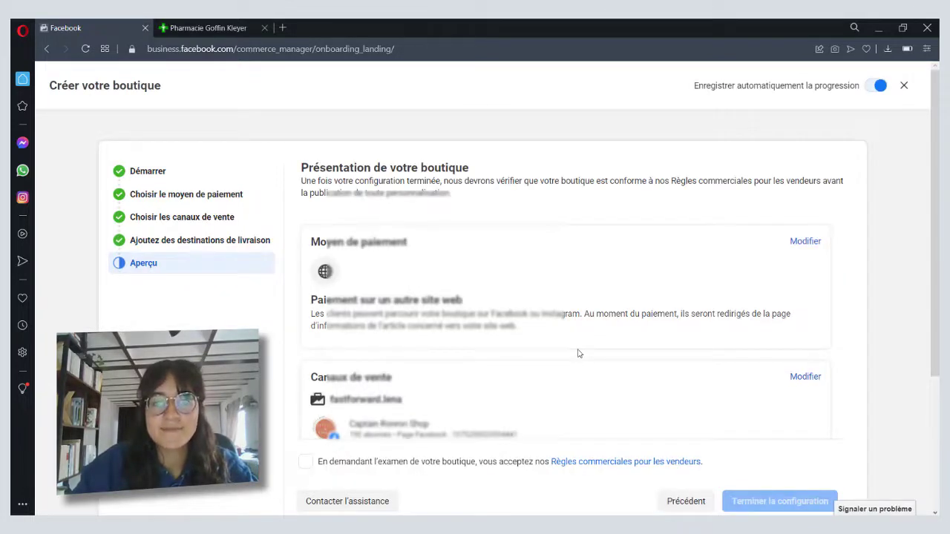
# Step: Review the shop summary, accept the commercial rules for sellers and finish the configuration
pyautogui.scroll(-3, 579, 354)
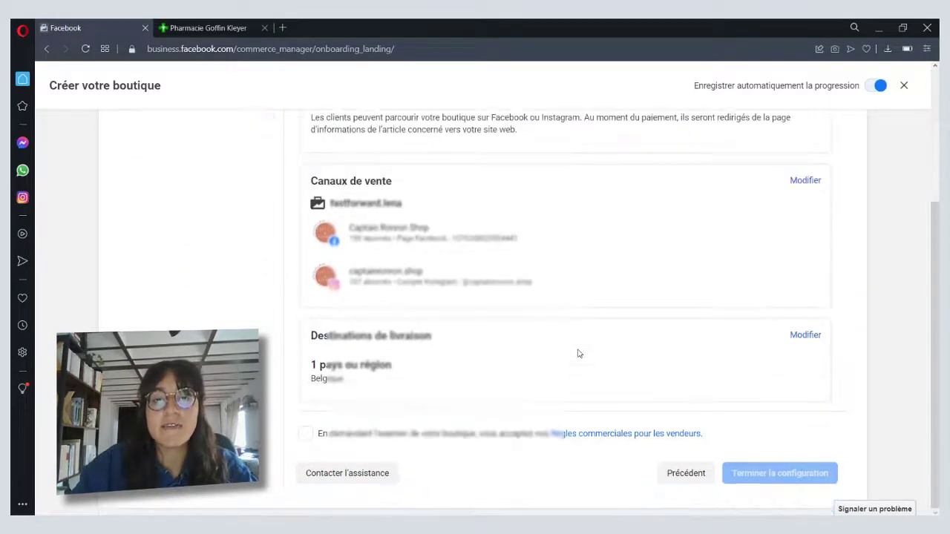
pyautogui.scroll(3, 579, 354)
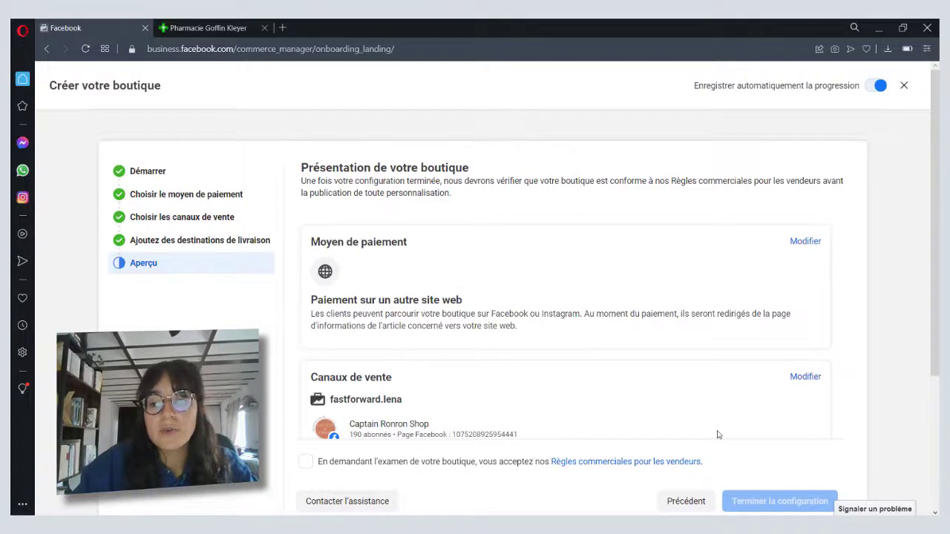
pyautogui.scroll(-3, 718, 435)
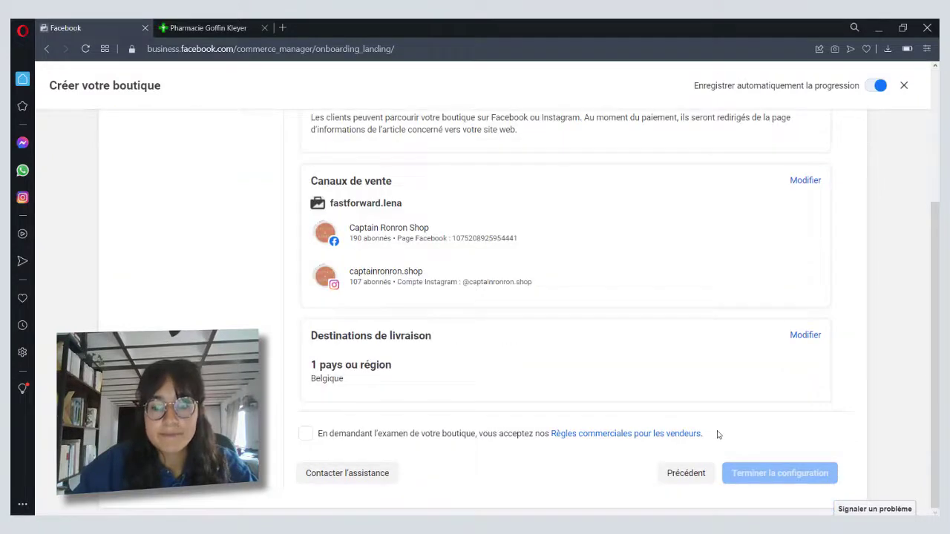
pyautogui.click(306, 433)
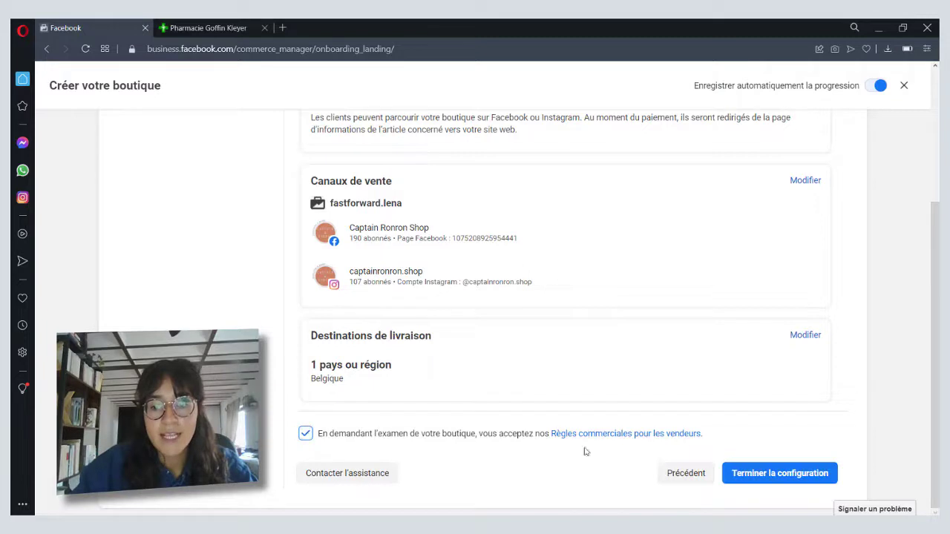
pyautogui.click(779, 475)
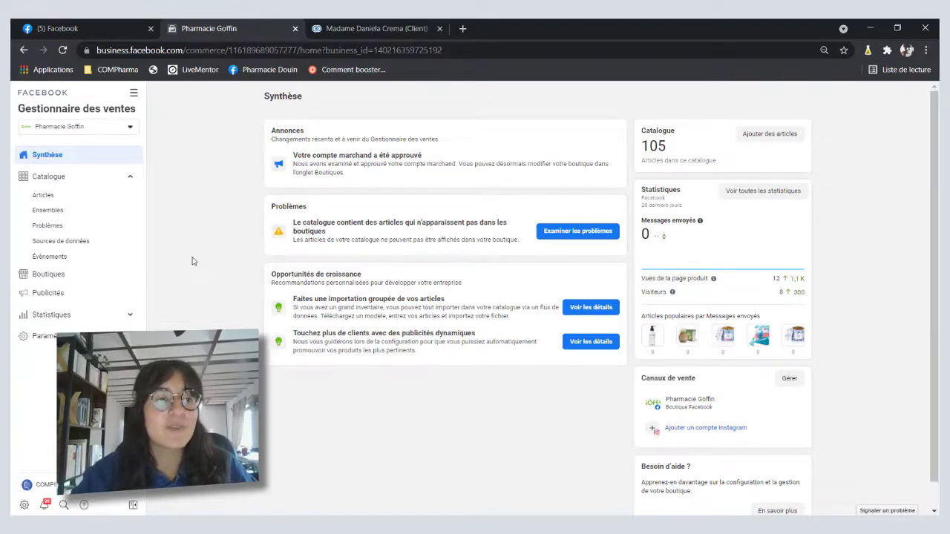
# Step: Look over the Pharmacie Goffin overview page with its announcements, problems, growth opportunities and statistics
pyautogui.click(131, 176)
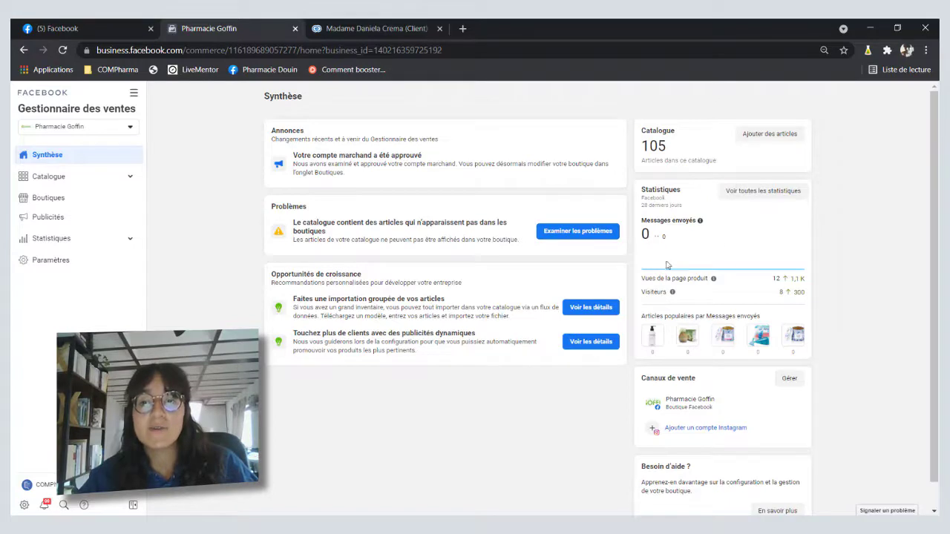
pyautogui.moveTo(738, 268)
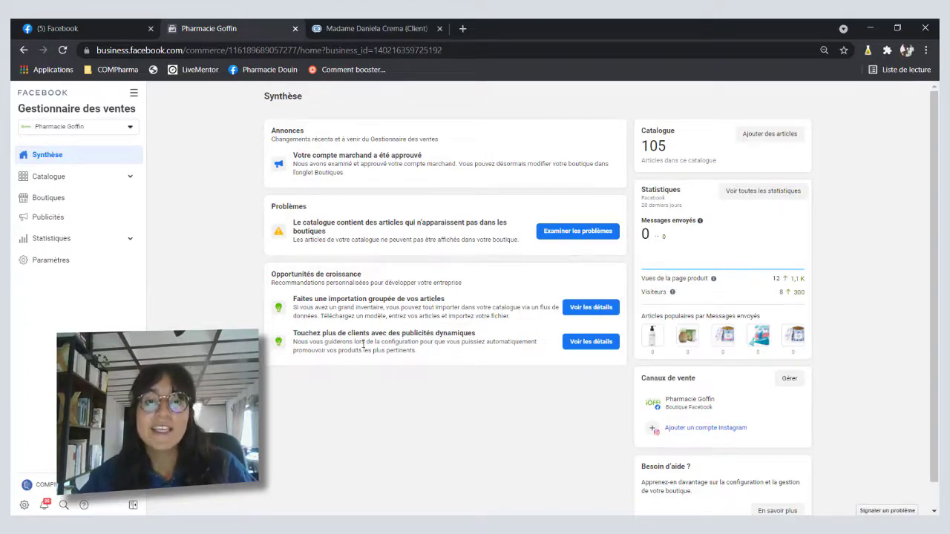
pyautogui.scroll(-1, 472, 329)
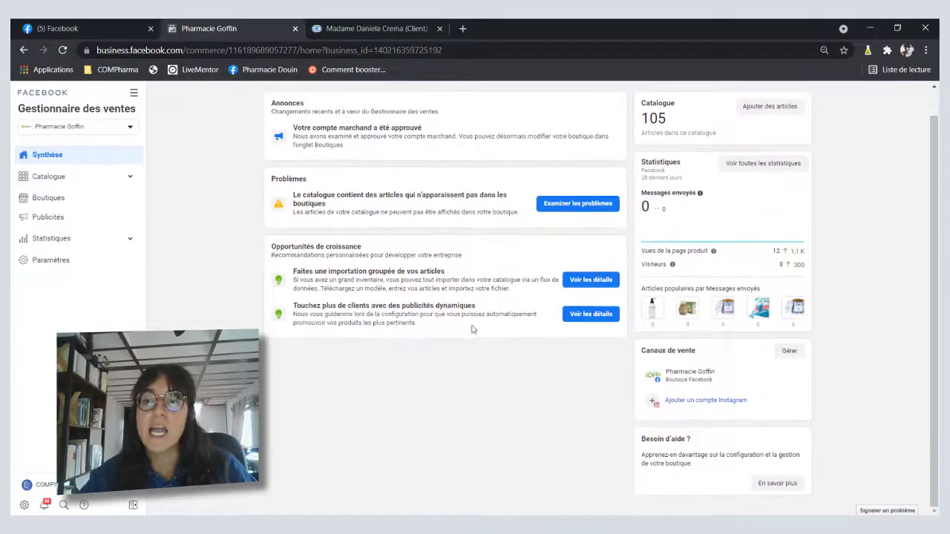
pyautogui.scroll(1, 472, 328)
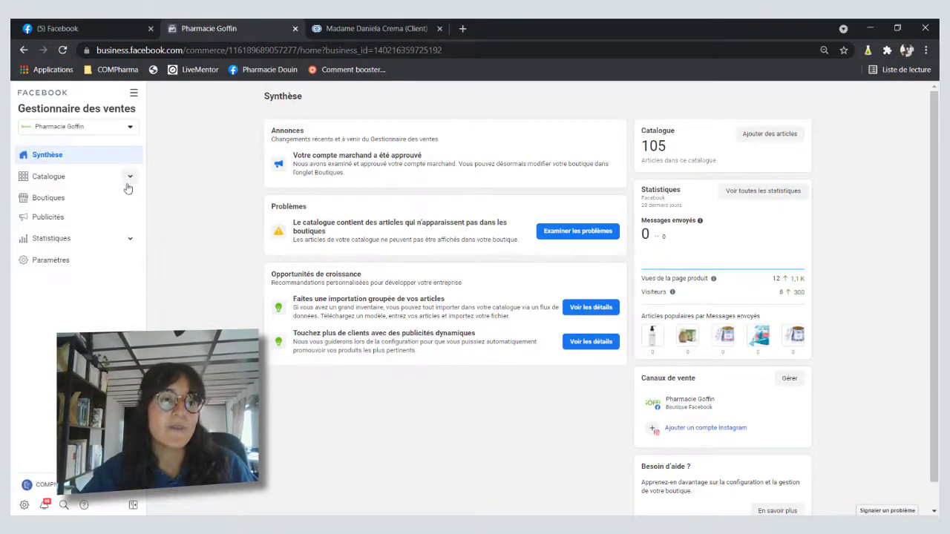
# Step: Open the article list of the Pharmacie Goffin catalogue and view its attribute filters
pyautogui.click(72, 178)
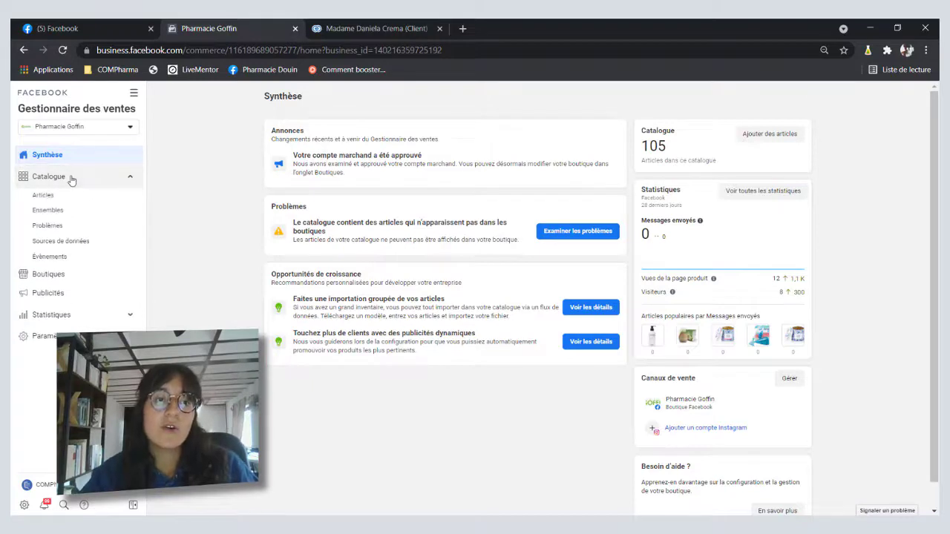
pyautogui.click(67, 199)
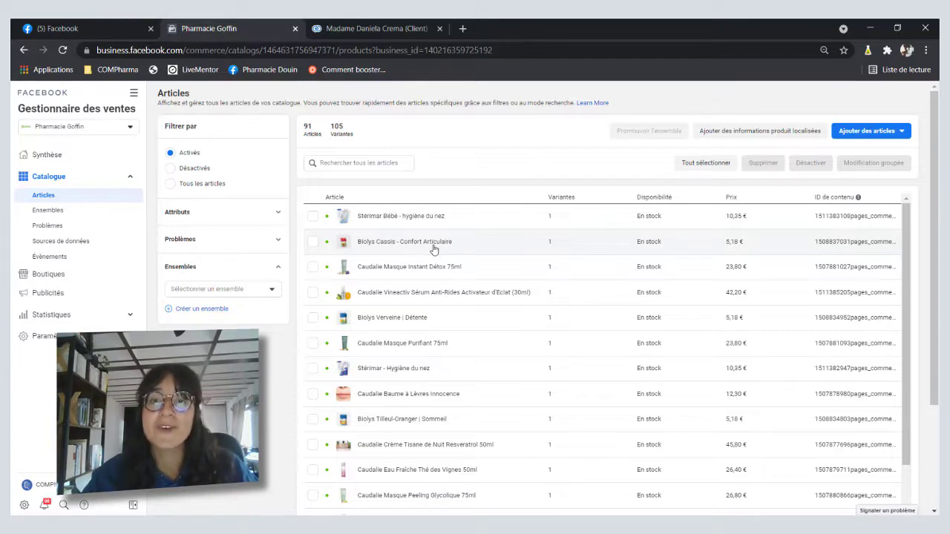
pyautogui.click(247, 213)
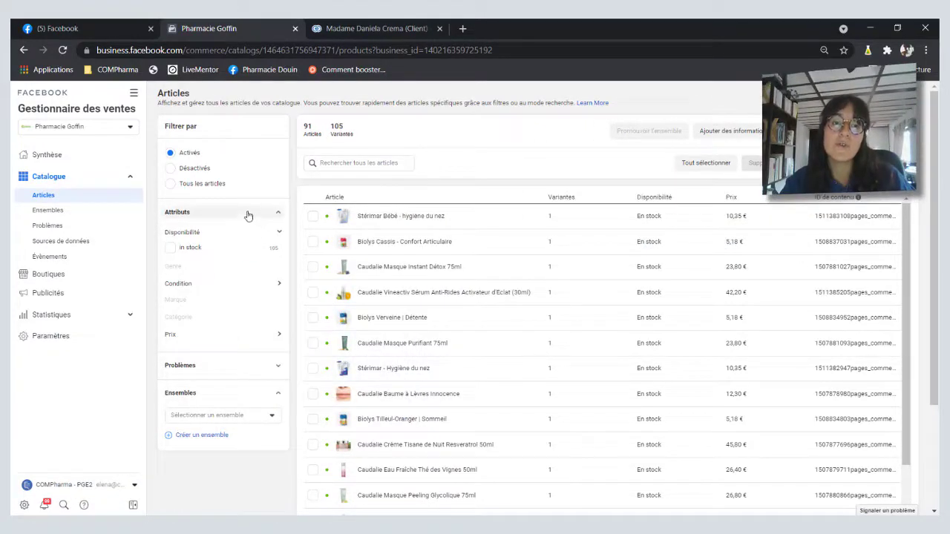
pyautogui.click(248, 212)
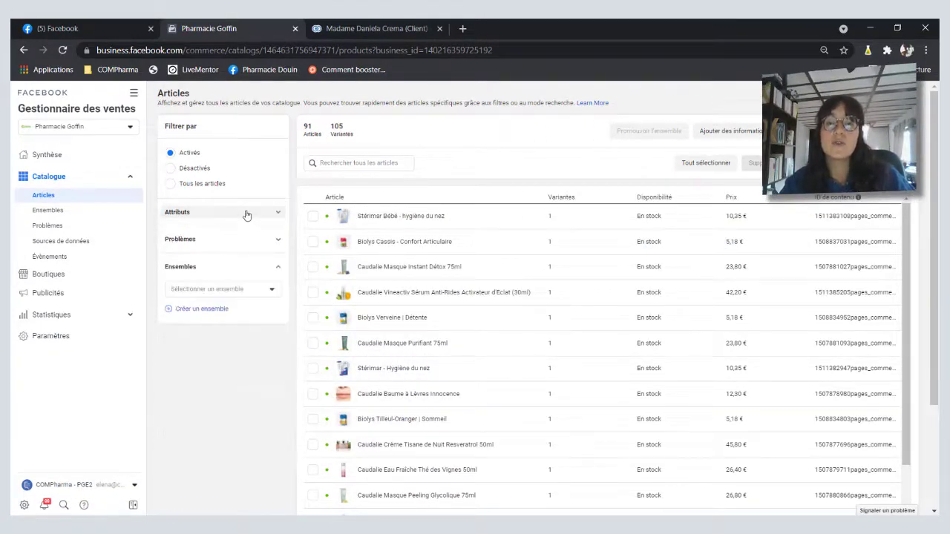
# Step: Review the article list's attribute filters for Disponibilité, Condition and Prix, and collapse the Attributs section
pyautogui.click(247, 213)
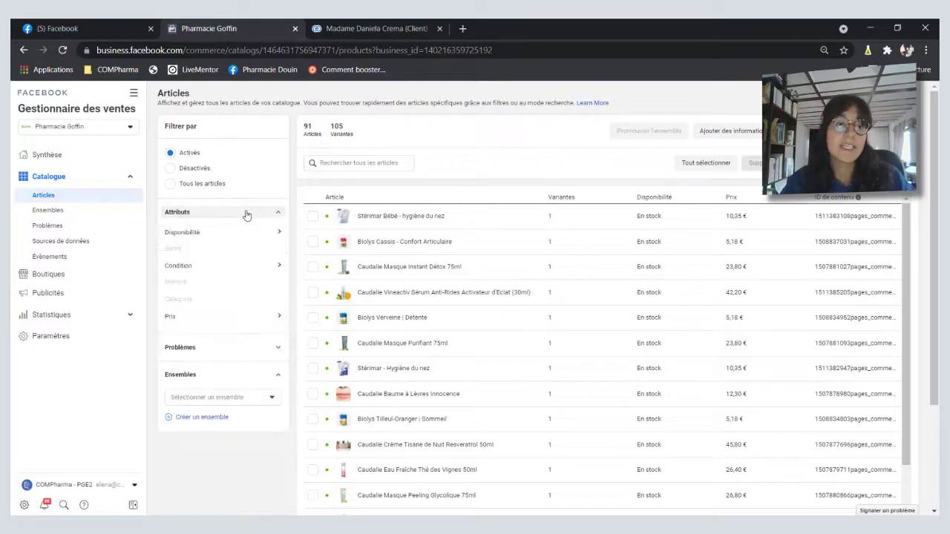
pyautogui.click(235, 235)
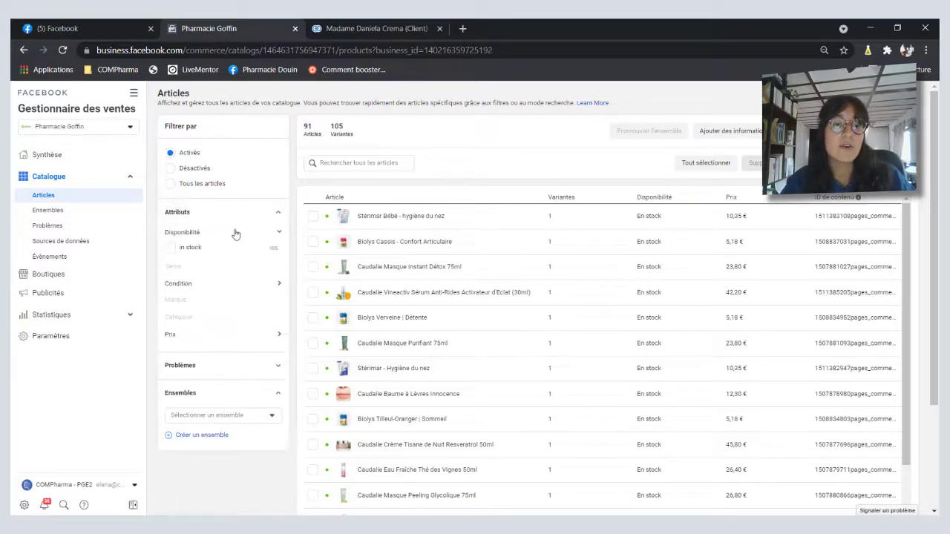
pyautogui.click(185, 234)
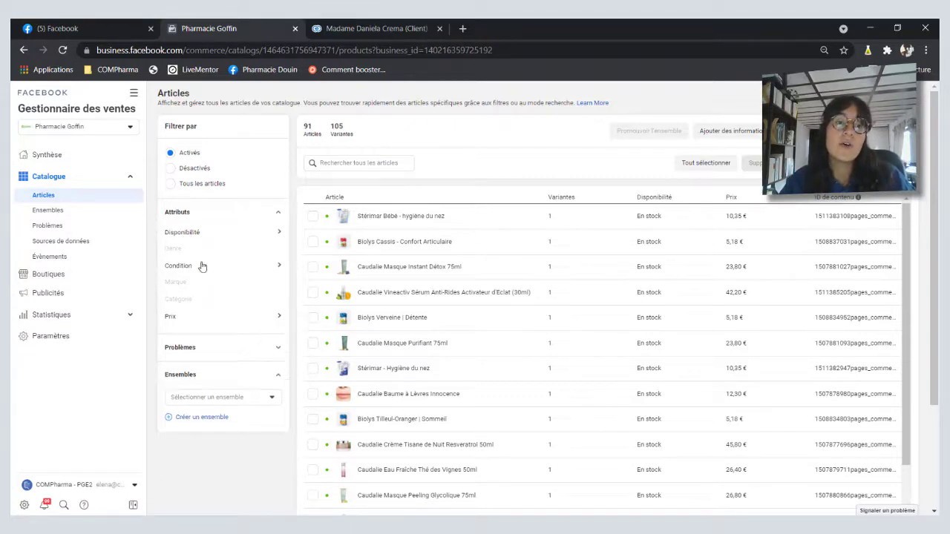
pyautogui.click(197, 265)
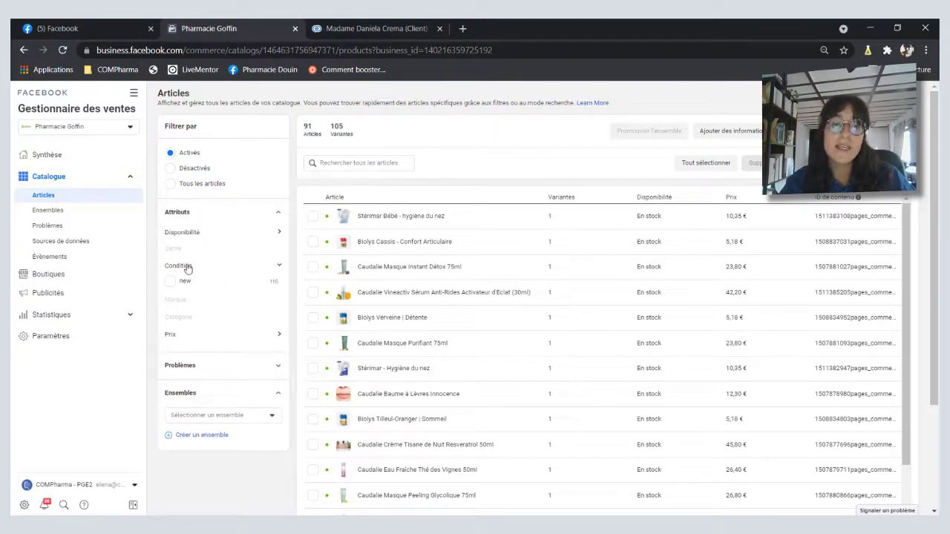
pyautogui.click(187, 267)
pyautogui.click(227, 317)
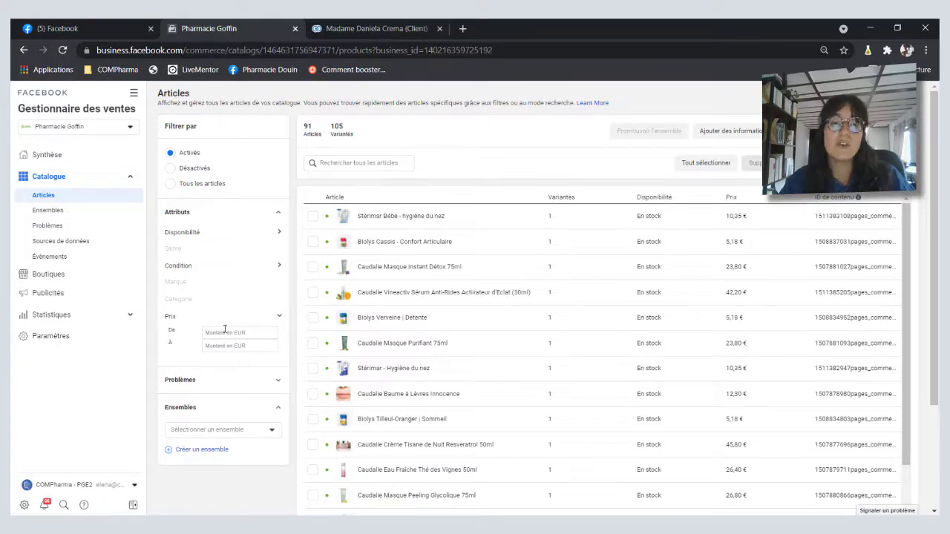
pyautogui.click(261, 215)
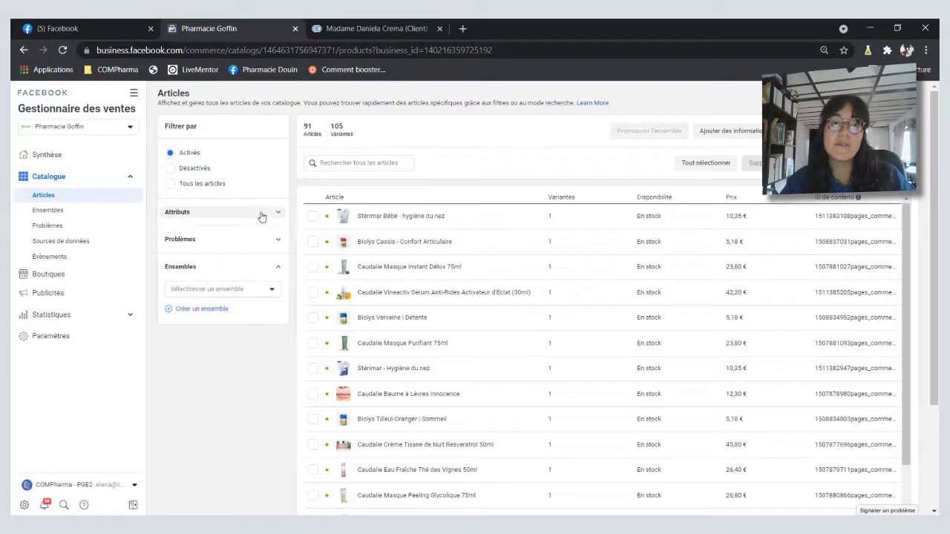
# Step: Try the Boutiques filter for Infractions au règlement among the article problems and remove it again
pyautogui.click(245, 241)
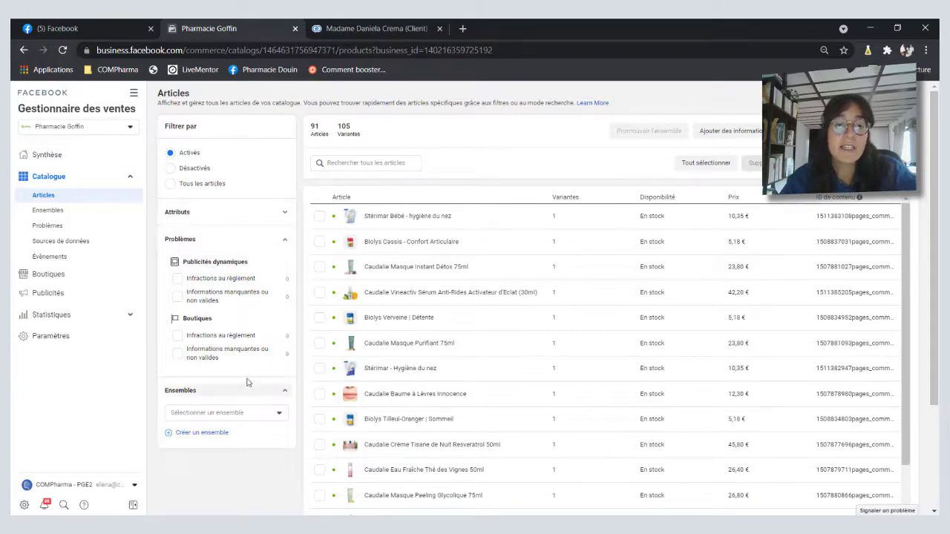
pyautogui.click(178, 336)
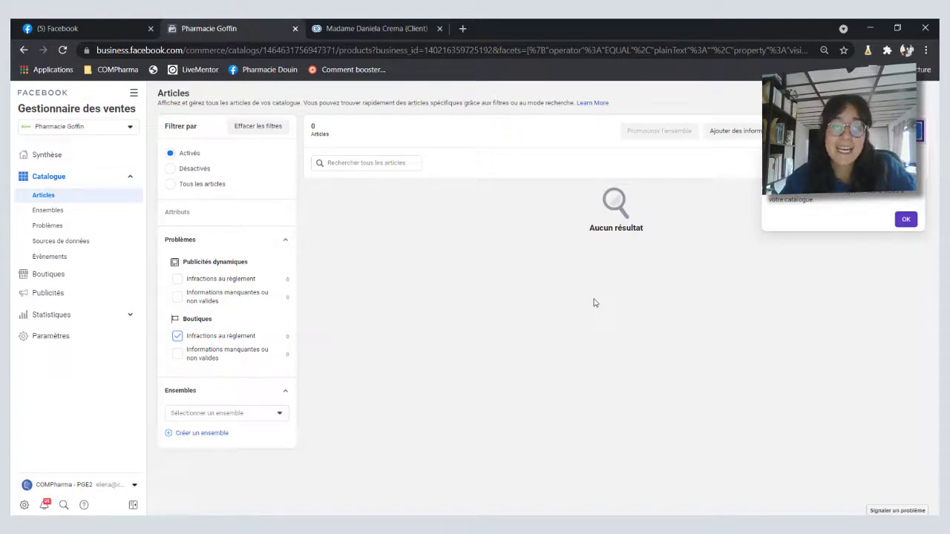
pyautogui.scroll(-1, 247, 293)
pyautogui.click(248, 292)
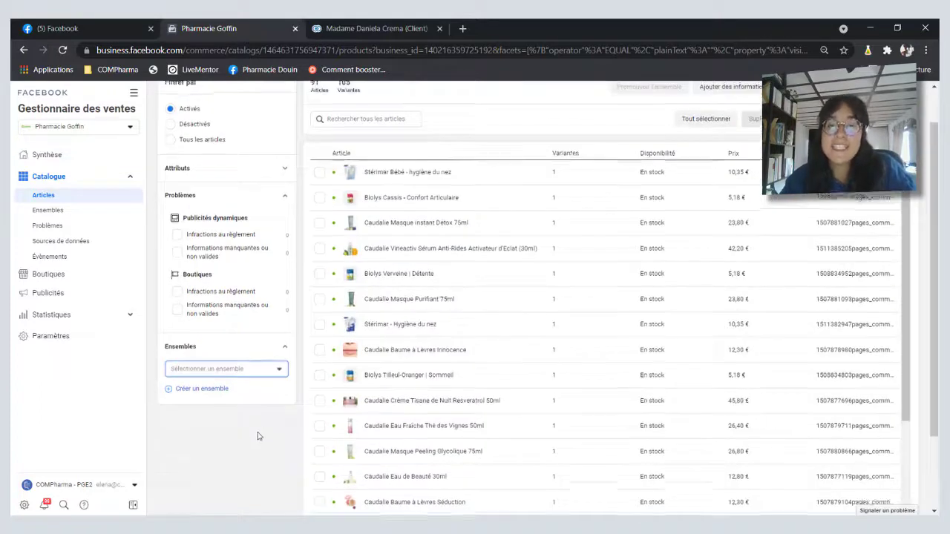
# Step: View the sets available in the article list's Ensembles filter without selecting one
pyautogui.scroll(1, 256, 434)
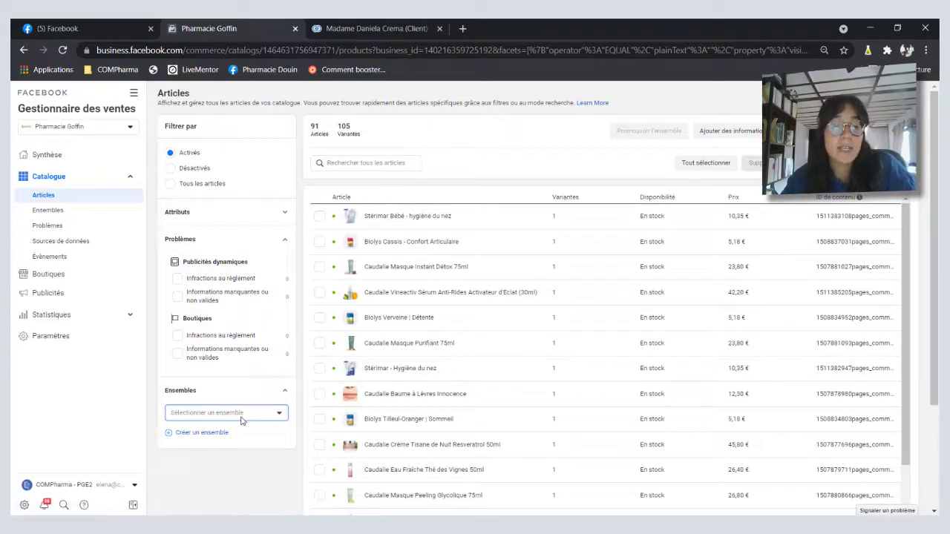
pyautogui.click(240, 417)
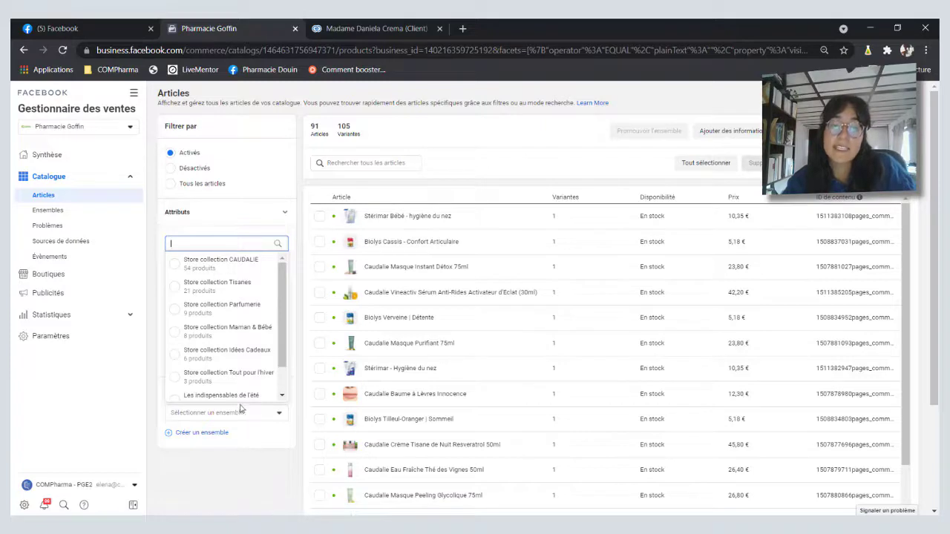
pyautogui.click(246, 485)
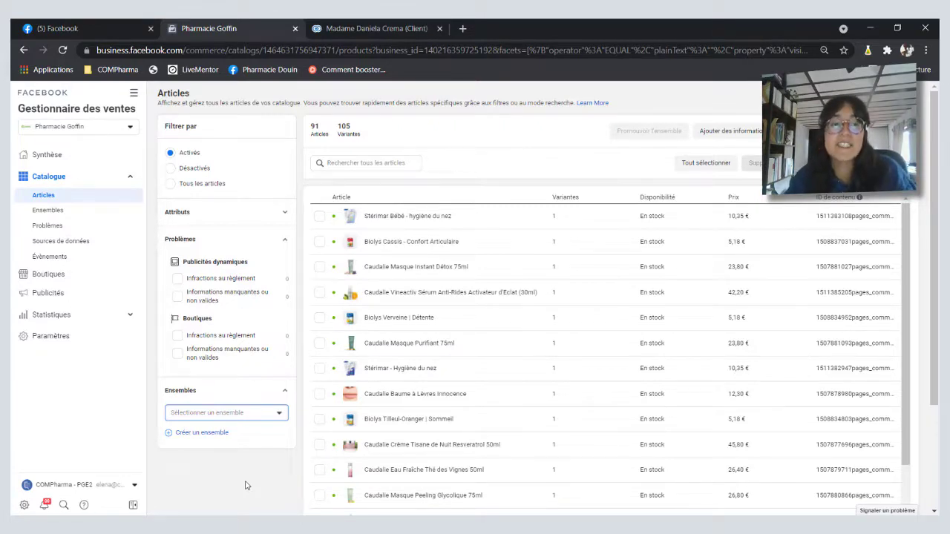
# Step: Open the catalogue's Ensembles page and look through the articles of the CAUDALIE, Parfumerie and Tisanes store collections
pyautogui.click(47, 210)
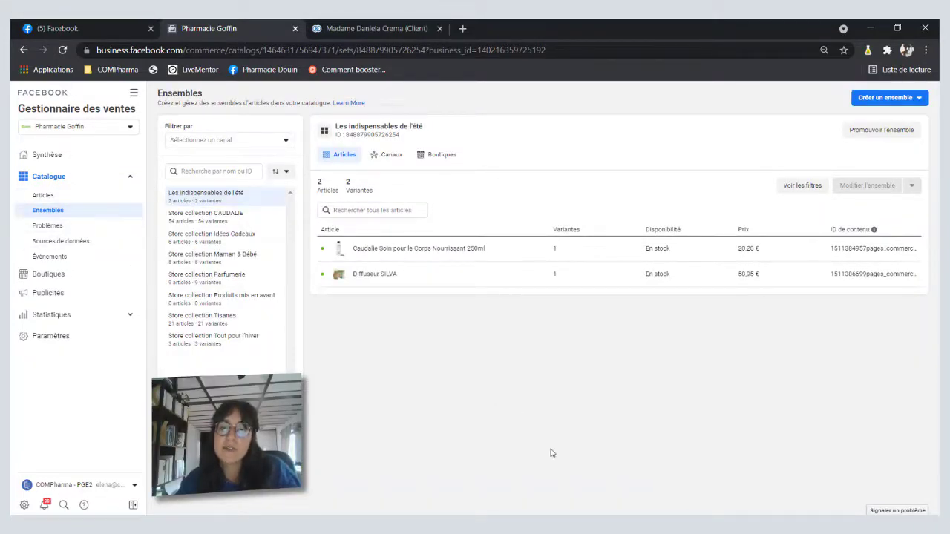
pyautogui.click(221, 216)
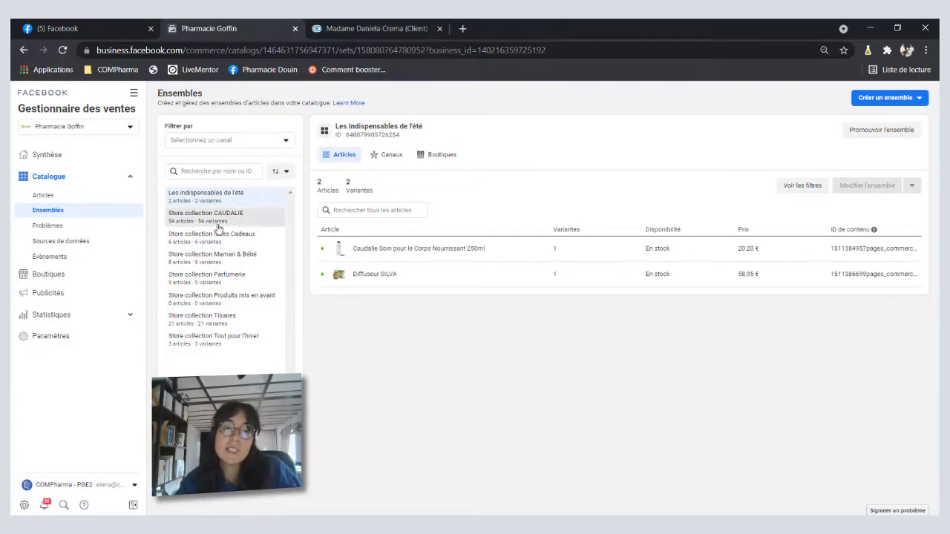
pyautogui.click(220, 285)
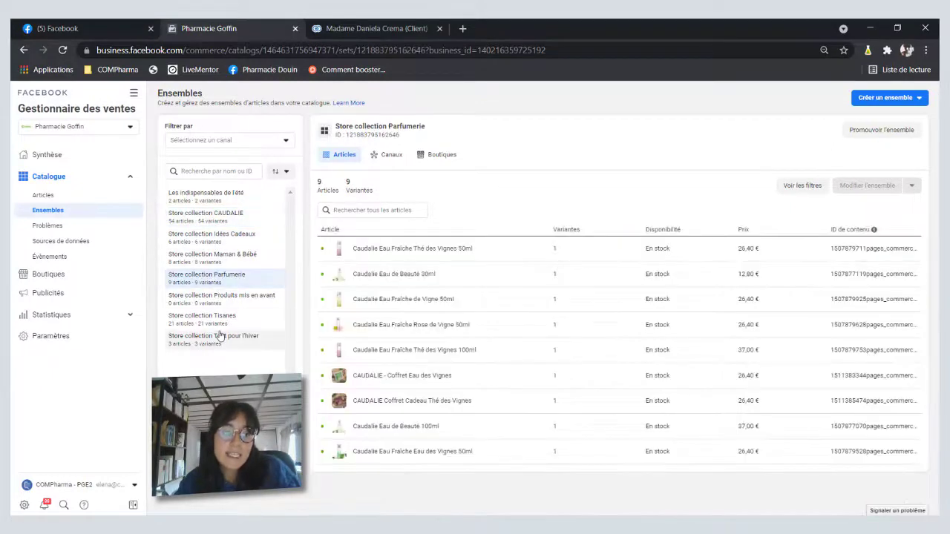
pyautogui.click(209, 326)
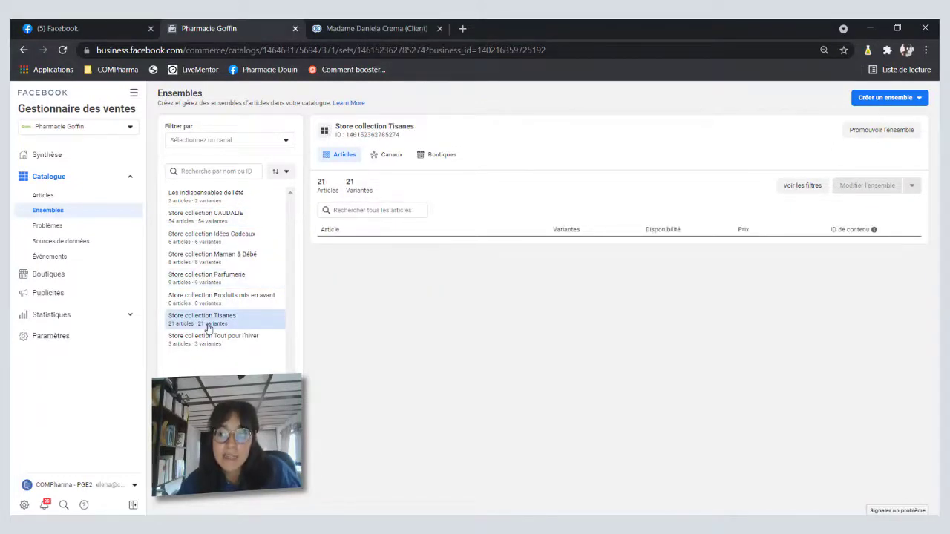
pyautogui.scroll(-5, 447, 295)
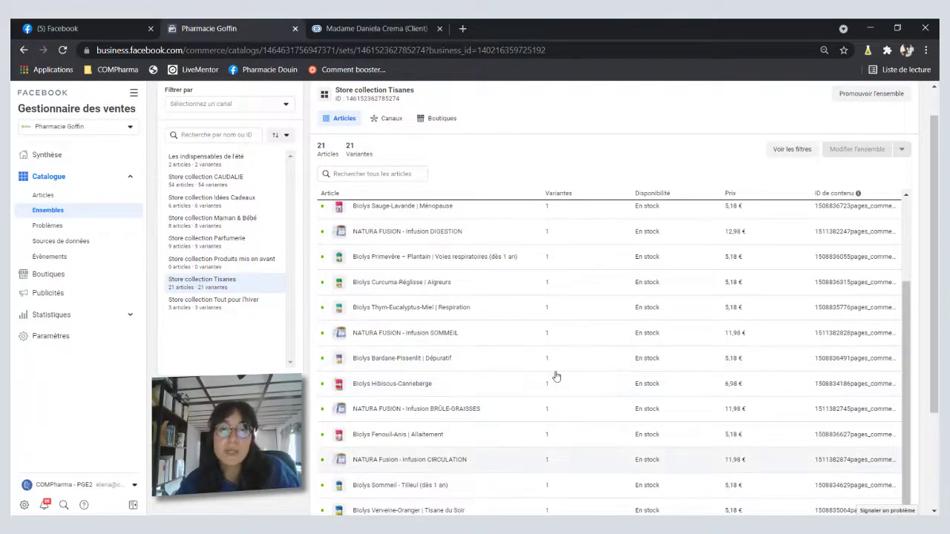
pyautogui.scroll(5, 464, 282)
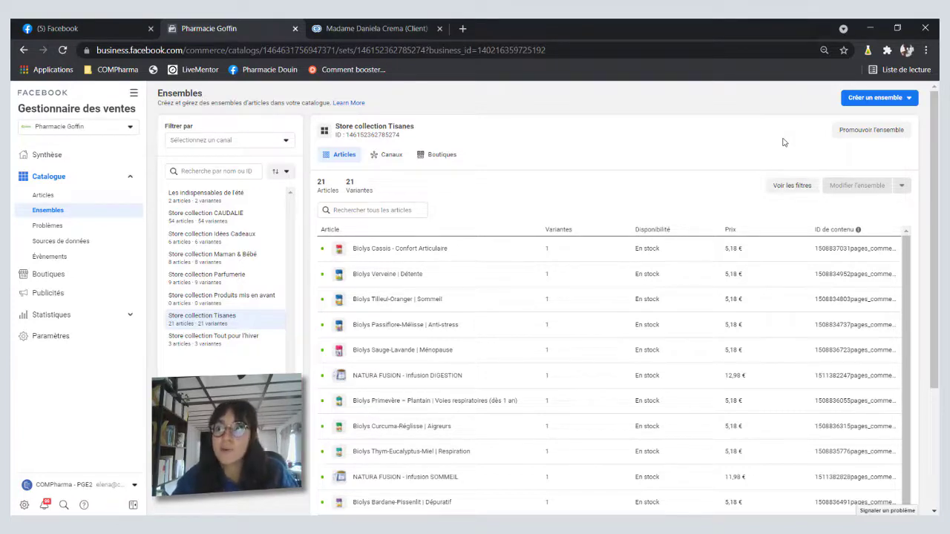
# Step: Try out a filter-based set with a rule using Marque and contient, and discard the new set
pyautogui.click(858, 104)
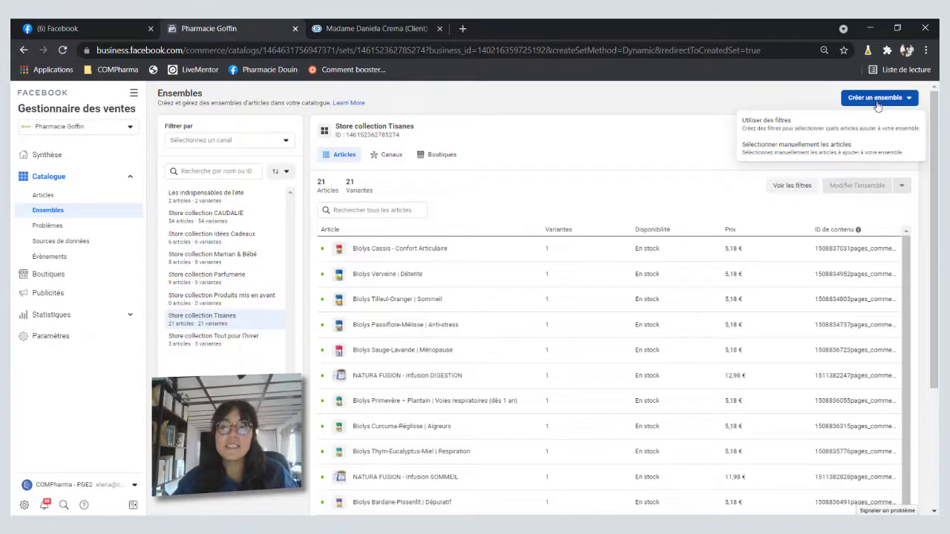
pyautogui.click(792, 126)
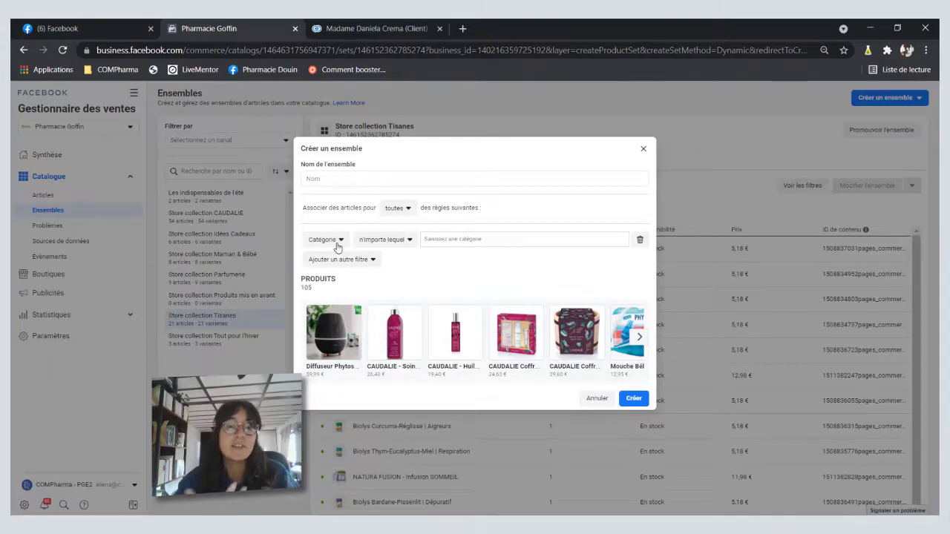
pyautogui.click(337, 241)
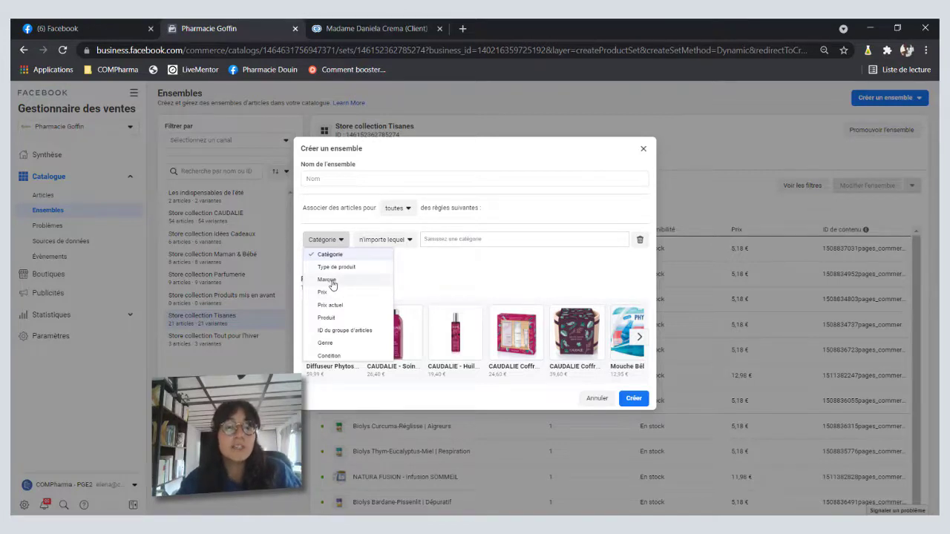
pyautogui.click(327, 279)
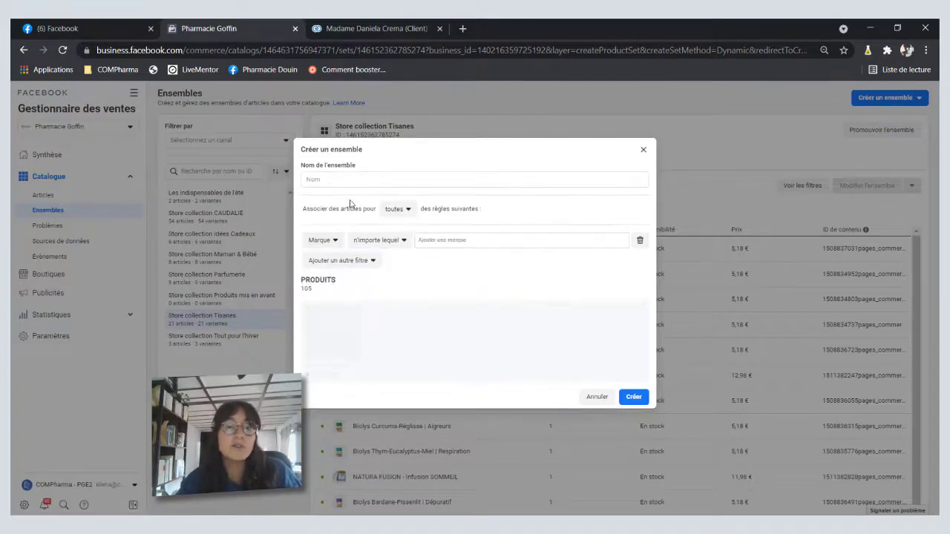
pyautogui.click(375, 240)
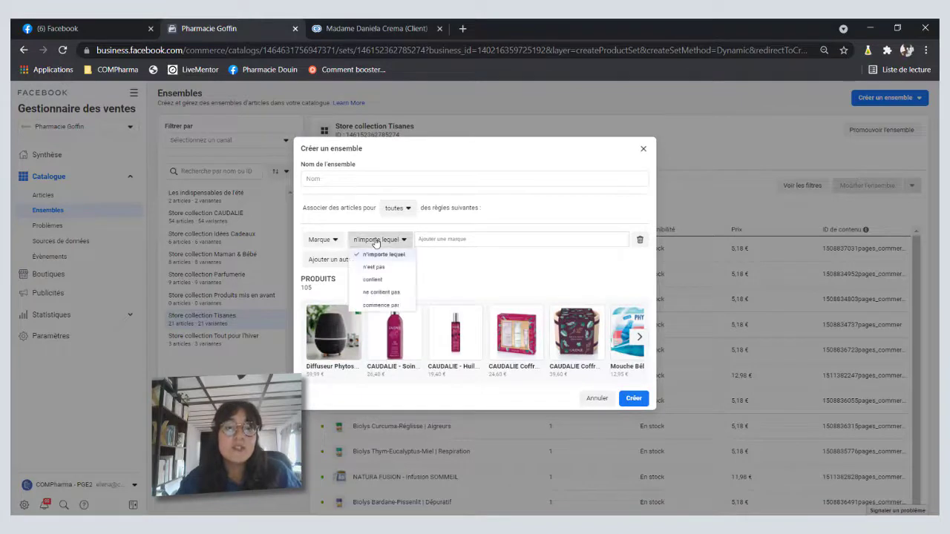
pyautogui.click(372, 280)
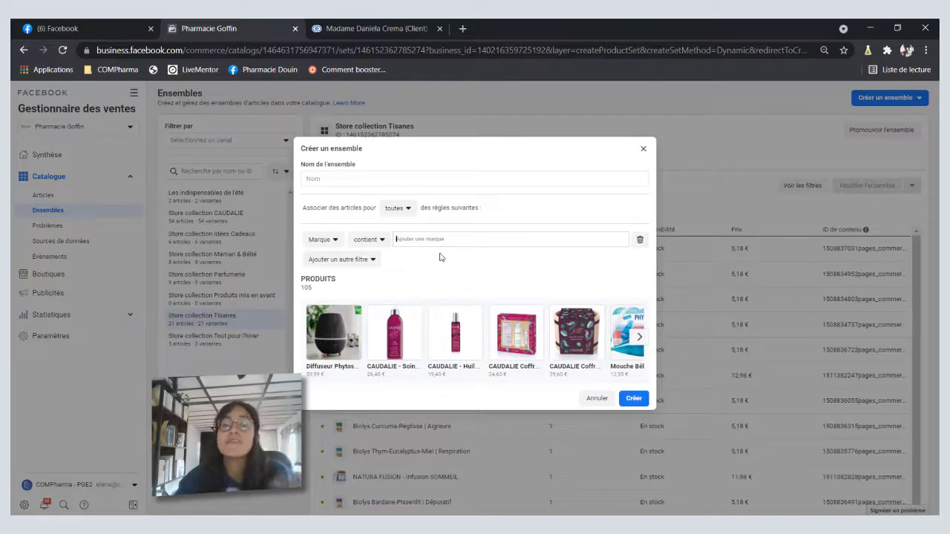
pyautogui.click(459, 240)
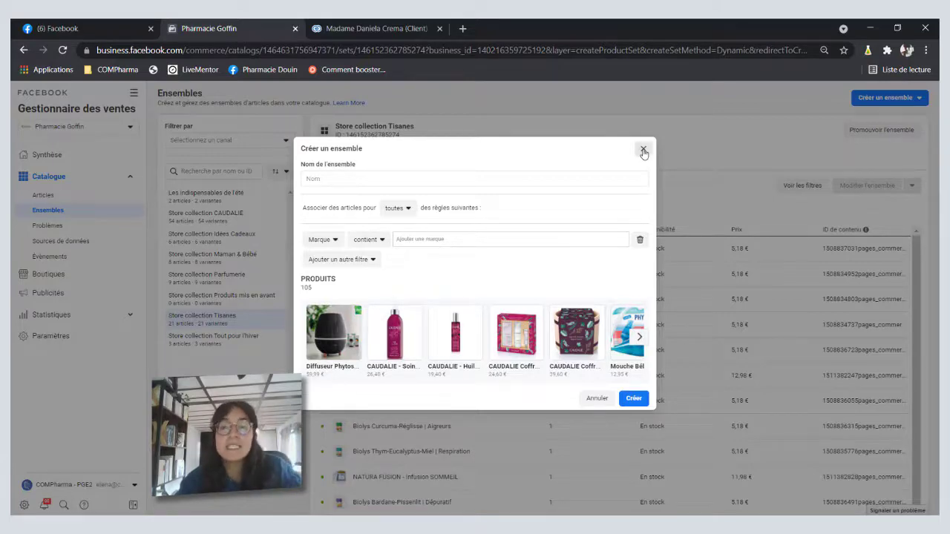
pyautogui.click(642, 150)
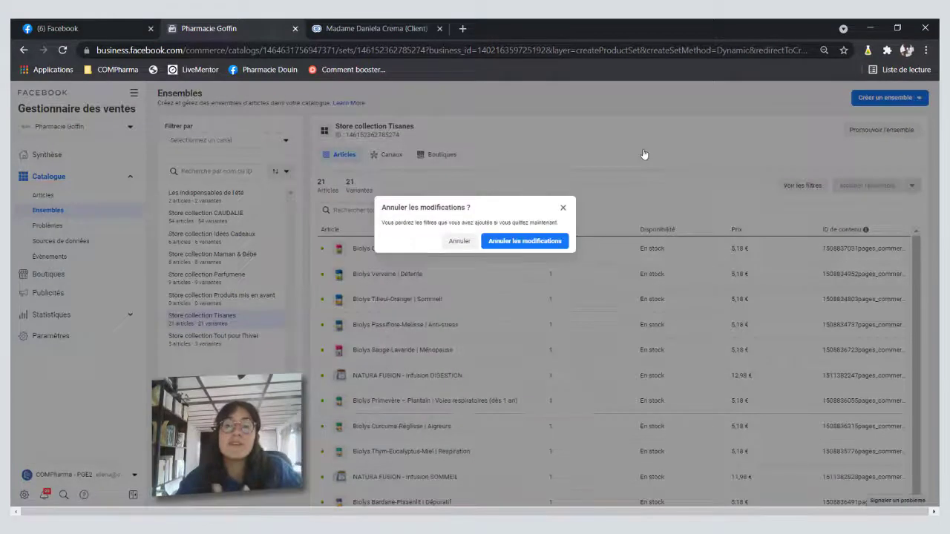
pyautogui.click(563, 208)
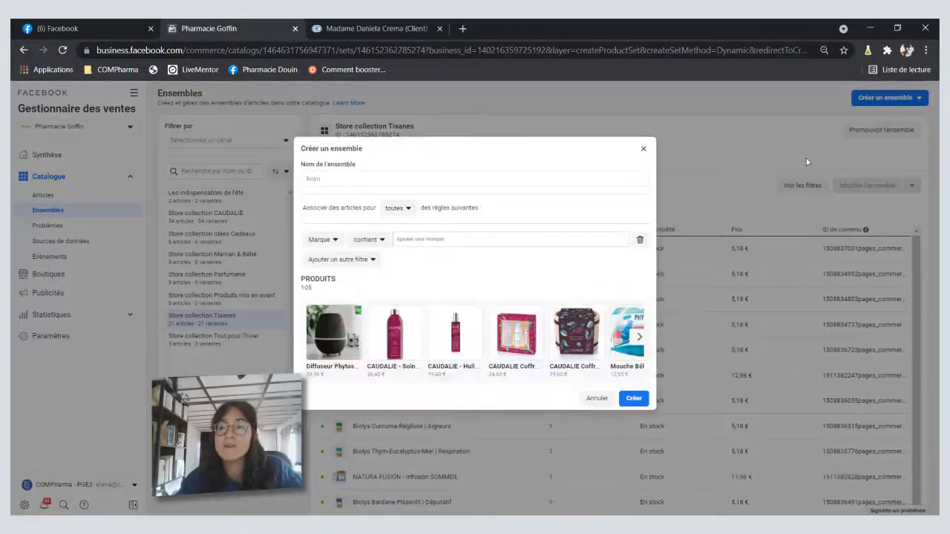
pyautogui.click(596, 398)
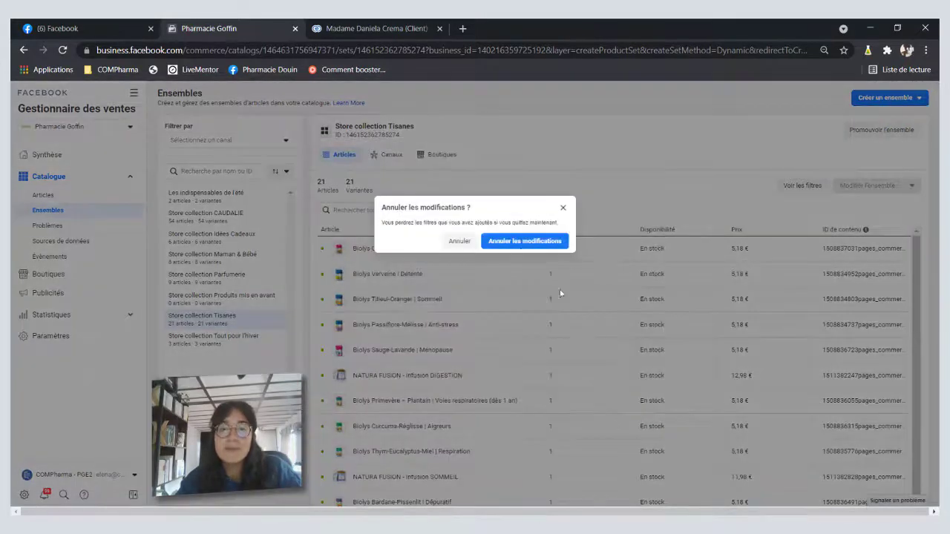
pyautogui.click(524, 241)
# Step: Start creating a set with manually selected articles and browse the catalogue's article list
pyautogui.click(899, 97)
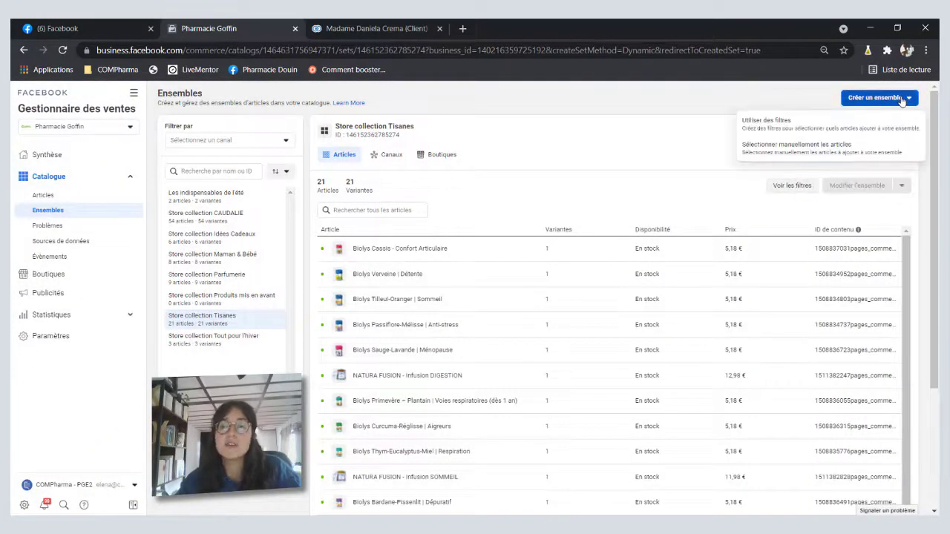
pyautogui.click(803, 157)
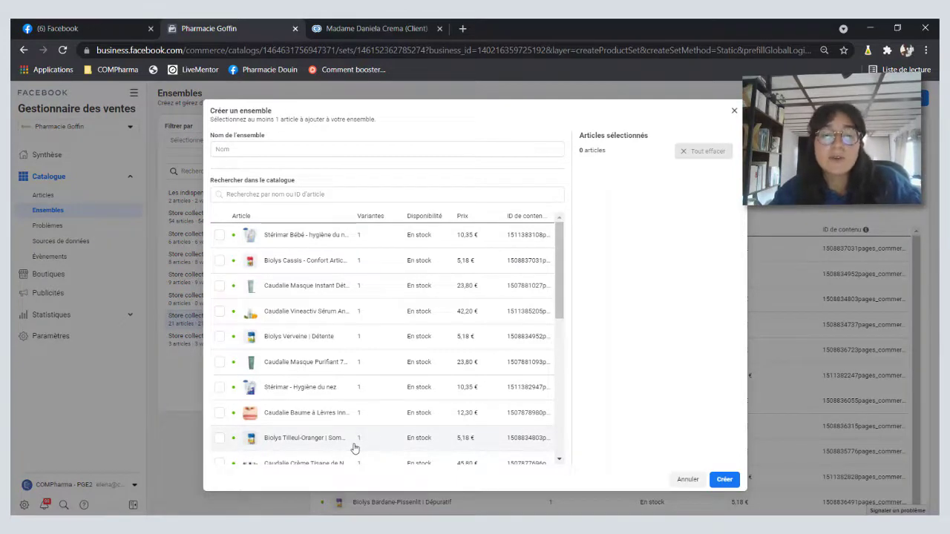
pyautogui.scroll(-2, 367, 364)
pyautogui.scroll(-5, 370, 355)
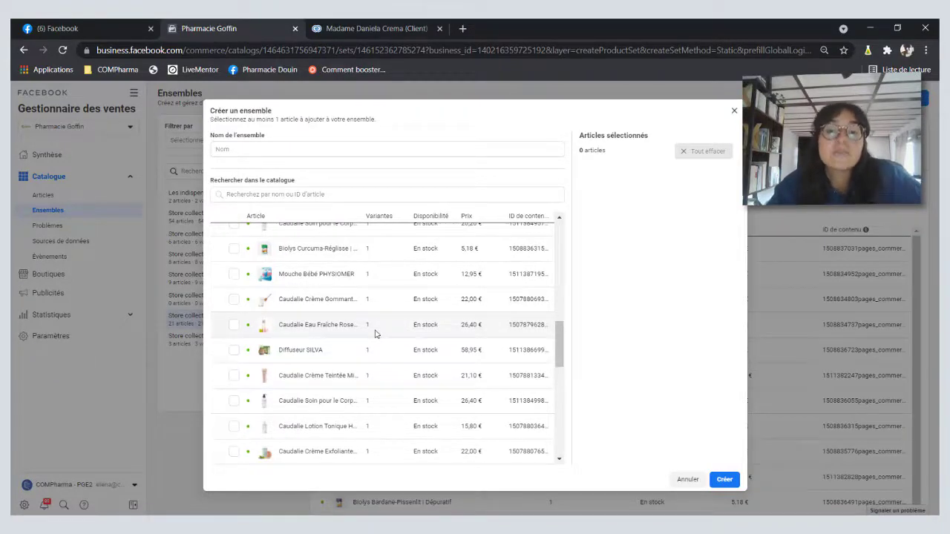
pyautogui.scroll(-3, 375, 334)
pyautogui.scroll(-5, 375, 334)
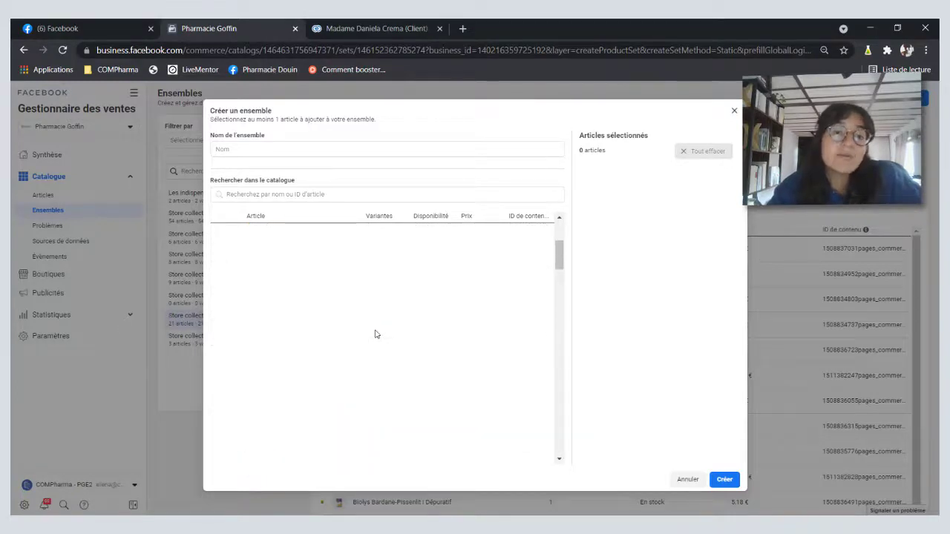
# Step: Search the catalogue for Caudalie articles in the new manual set, look through them, and close the set without creating it
pyautogui.click(283, 193)
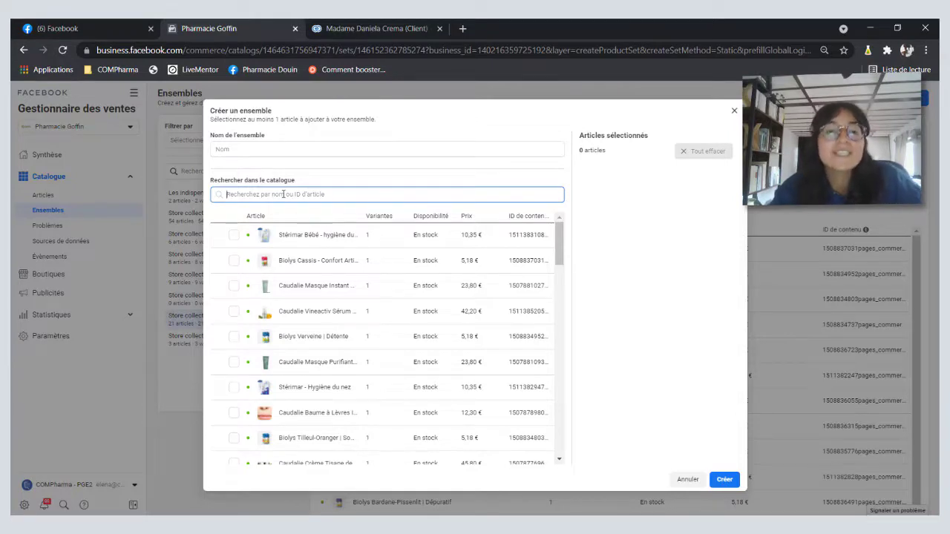
pyautogui.write('Caudalie')
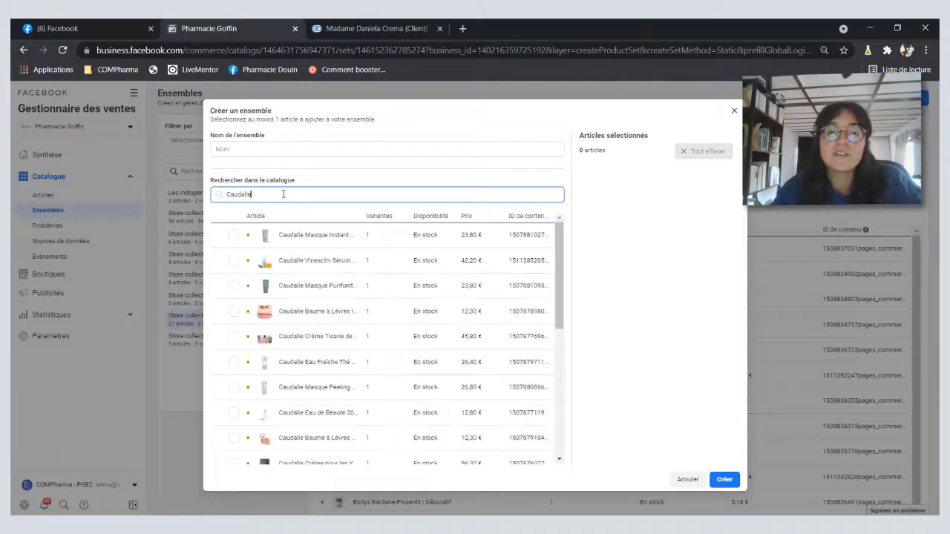
pyautogui.scroll(-3, 327, 436)
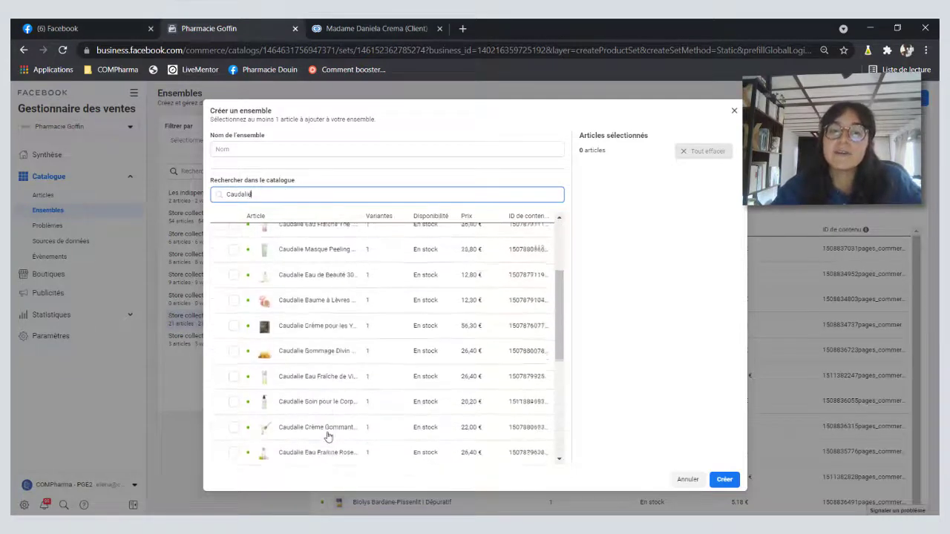
pyautogui.scroll(-8, 327, 436)
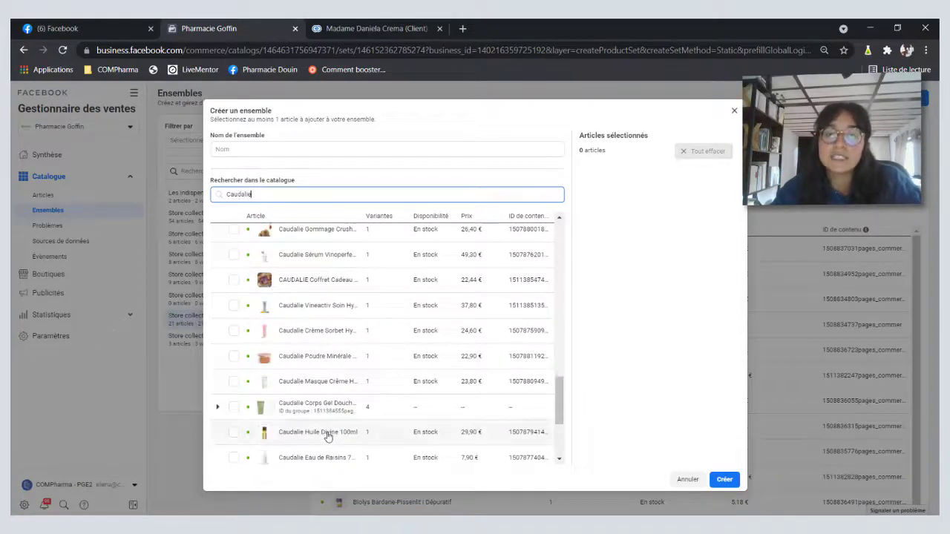
pyautogui.scroll(10, 329, 435)
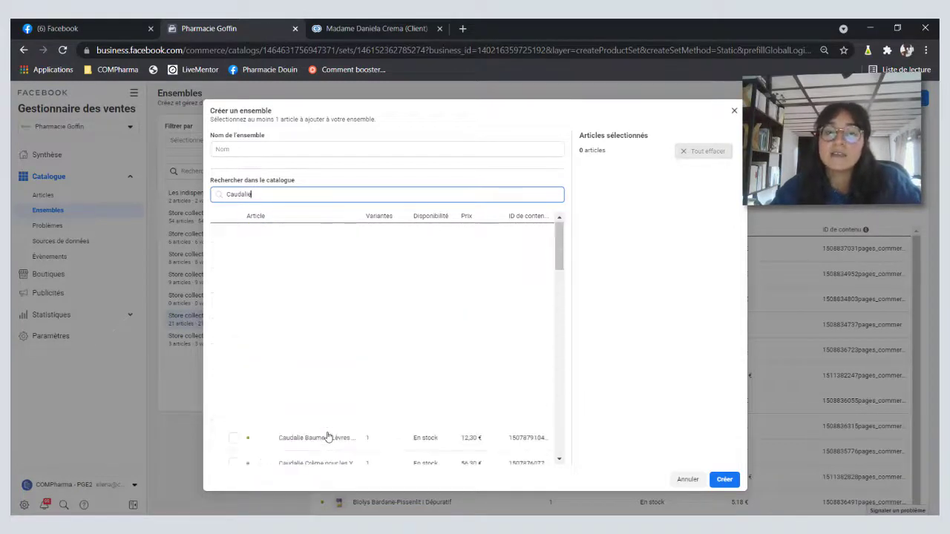
pyautogui.click(735, 111)
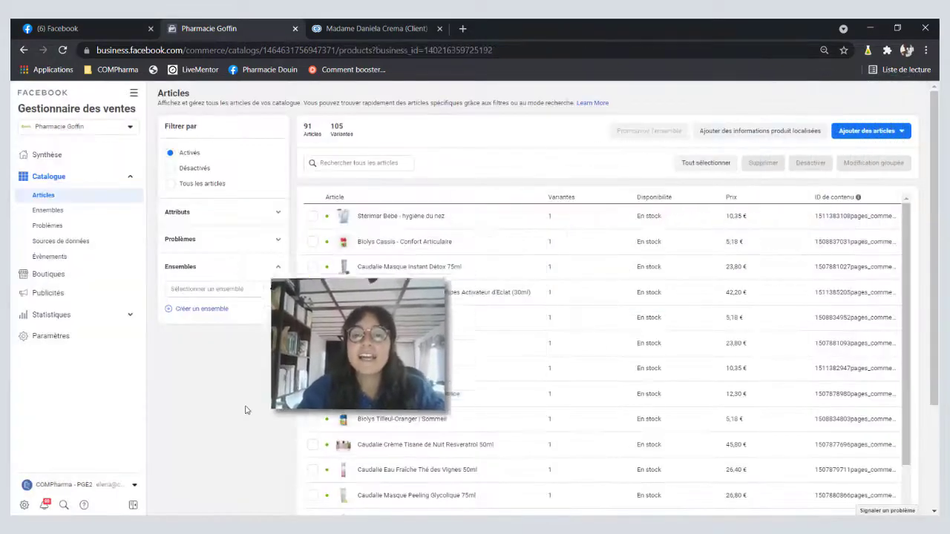
# Step: Start adding a single article to the catalogue and use Bebio.jpg from Téléchargements as its main image
pyautogui.click(891, 139)
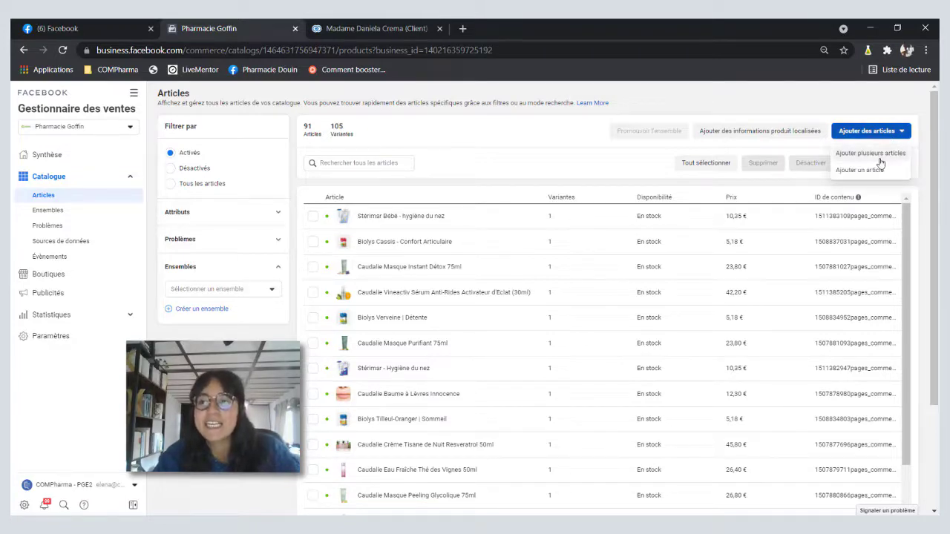
pyautogui.click(880, 170)
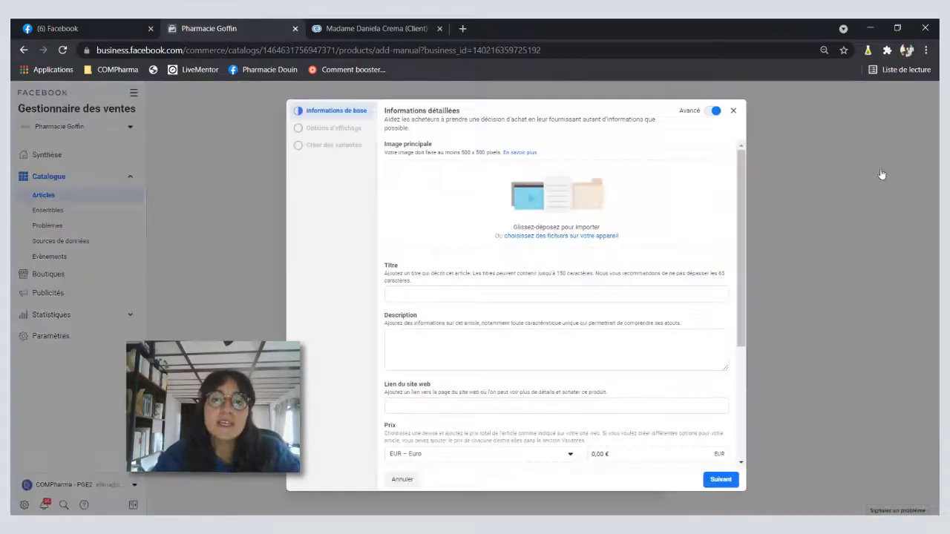
pyautogui.click(566, 239)
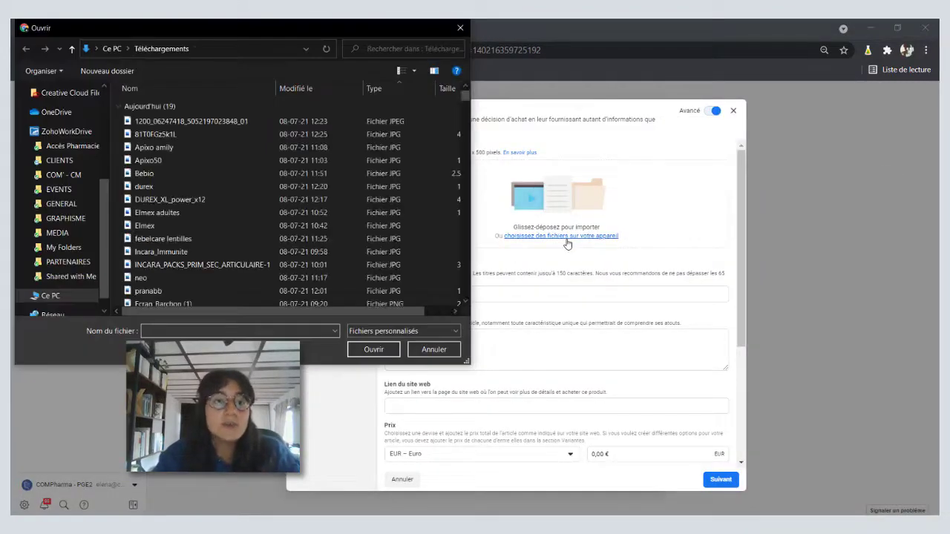
pyautogui.doubleClick(144, 173)
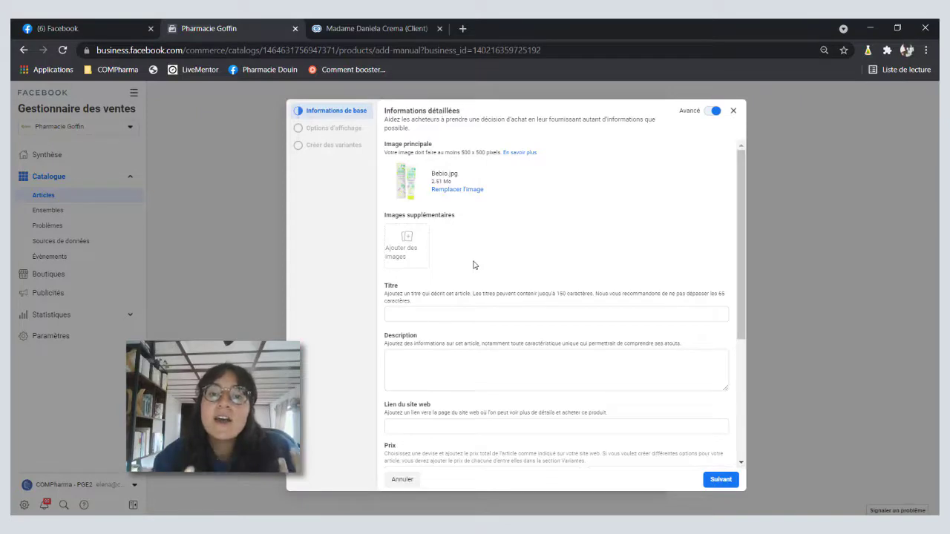
# Step: Title the article "Crème de change Bebio" and describe it as "Crème de change pour bébé"
pyautogui.scroll(-1, 474, 265)
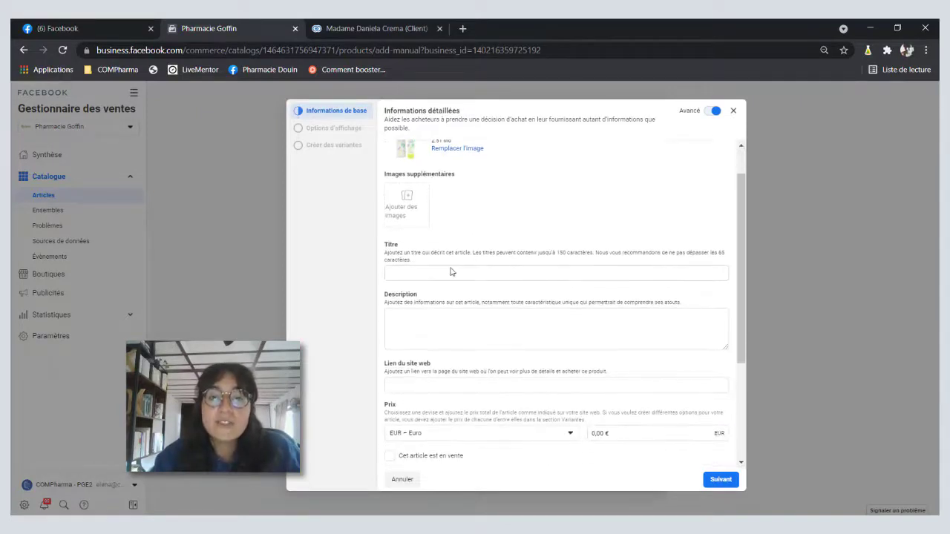
pyautogui.click(426, 272)
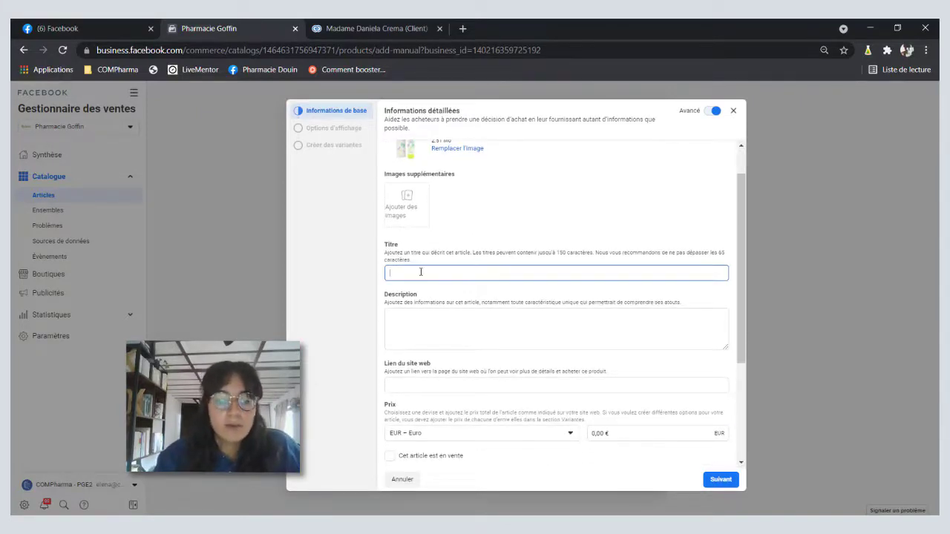
pyautogui.write('Crème de la')
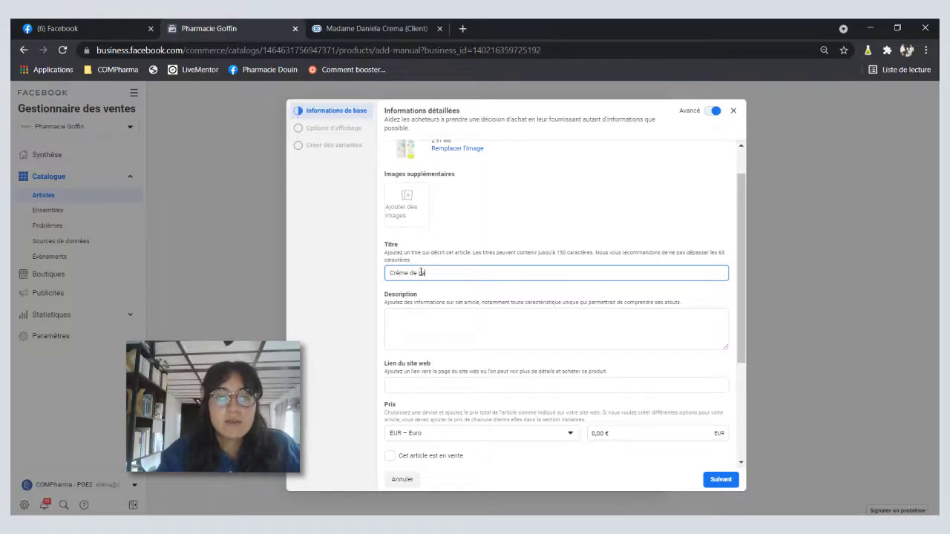
pyautogui.write('ange Bebio')
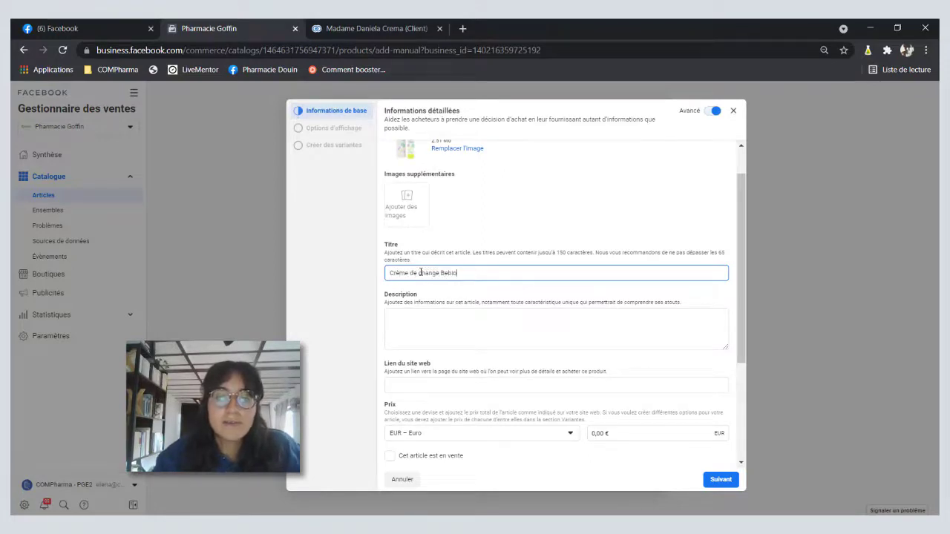
pyautogui.click(475, 319)
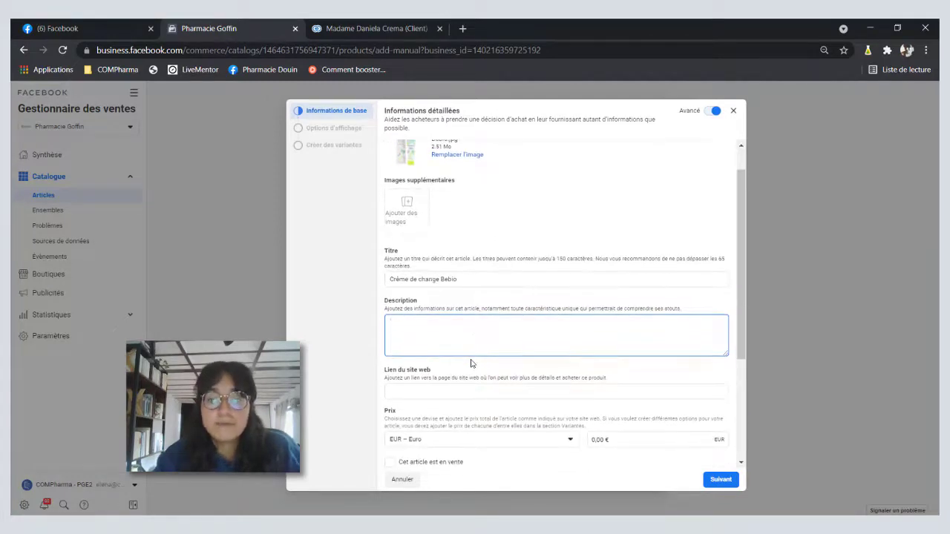
pyautogui.write('Crème d')
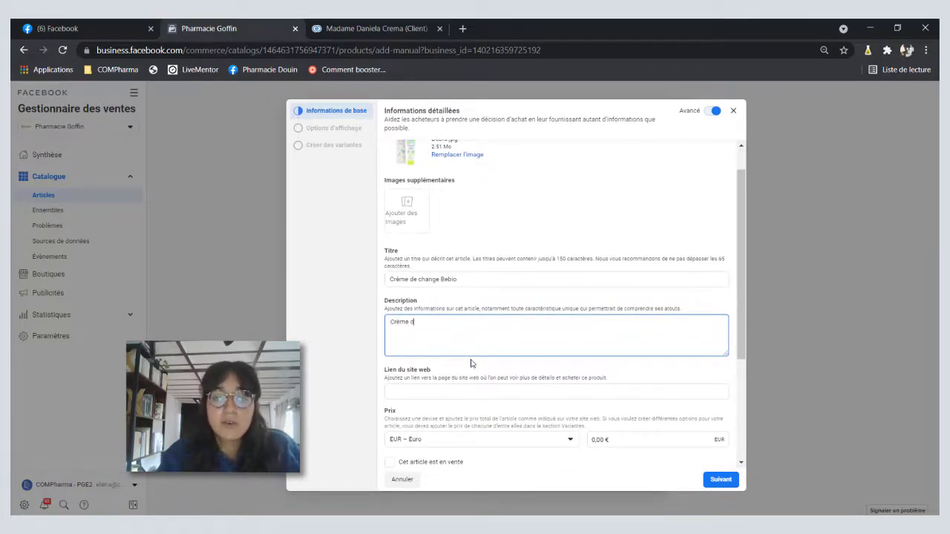
pyautogui.write('e change pour bébé')
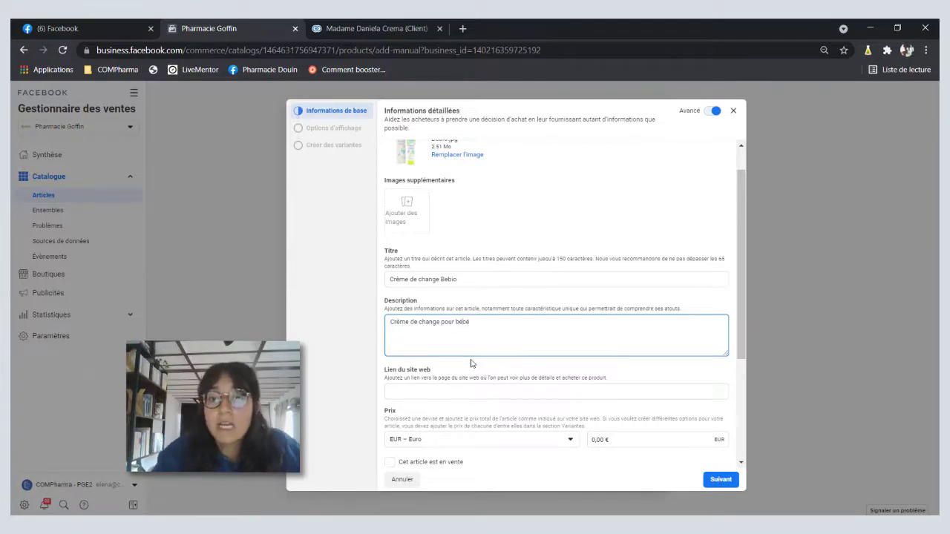
# Step: On the pharmacy's website, open the details page of the 2+1 GRATUIT Klorane shower gel promo for use as the article's link
pyautogui.scroll(-1, 470, 364)
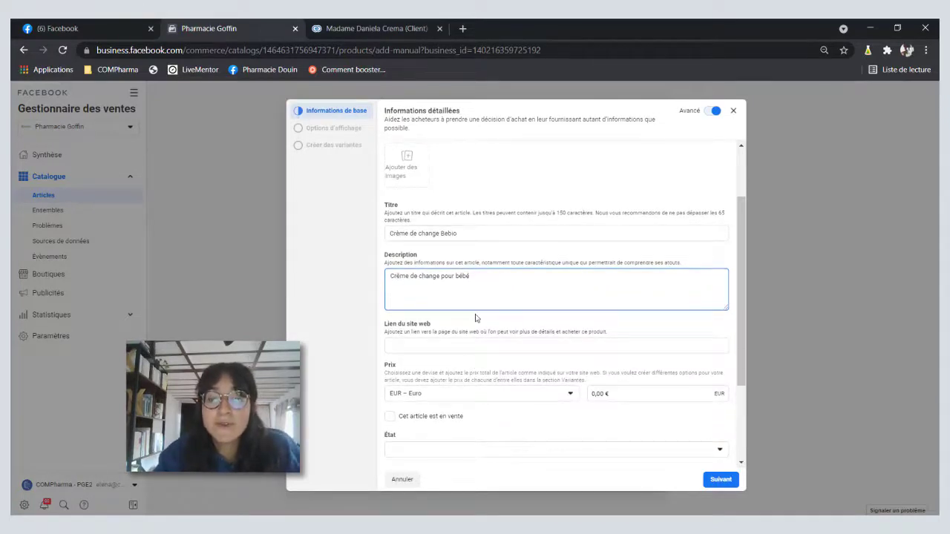
pyautogui.scroll(-2, 513, 297)
pyautogui.click(547, 265)
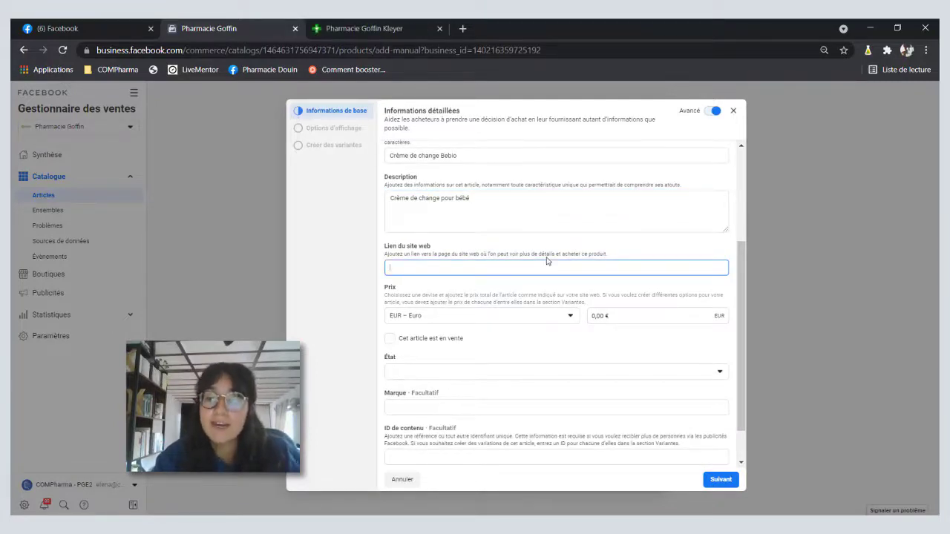
pyautogui.click(383, 31)
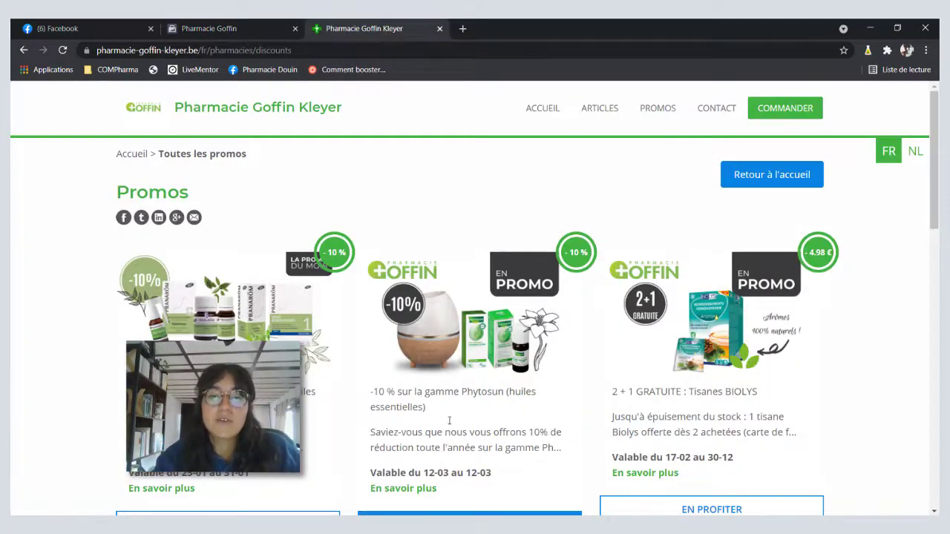
pyautogui.scroll(-3, 449, 421)
pyautogui.click(441, 330)
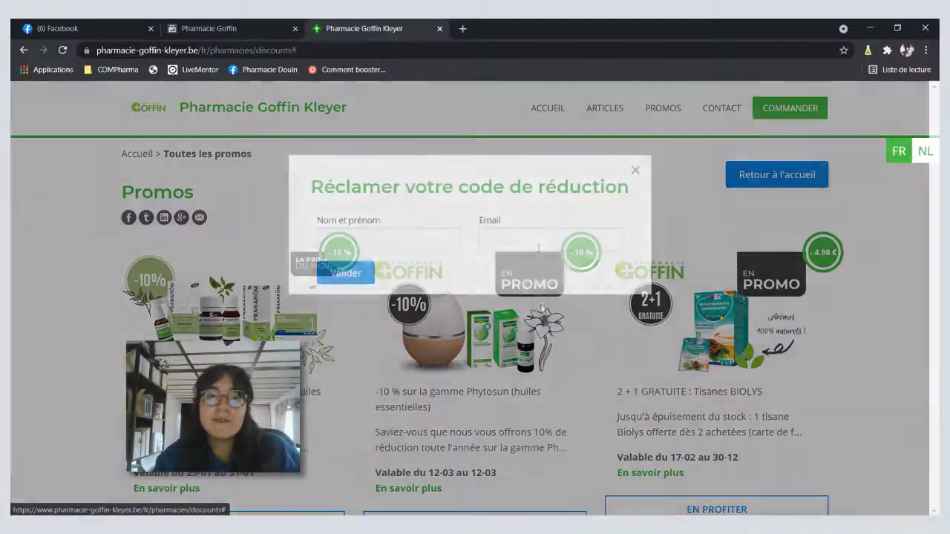
pyautogui.click(634, 170)
pyautogui.scroll(-10, 510, 394)
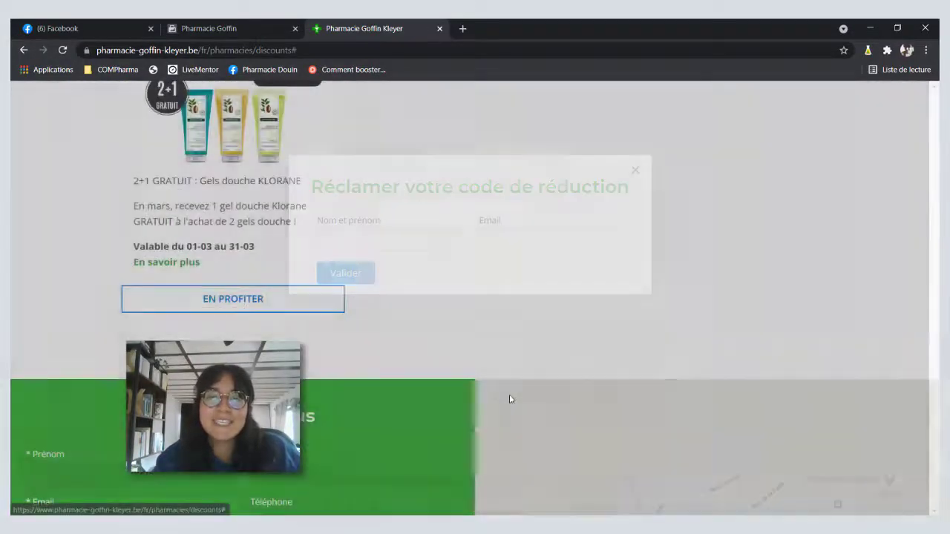
pyautogui.click(170, 264)
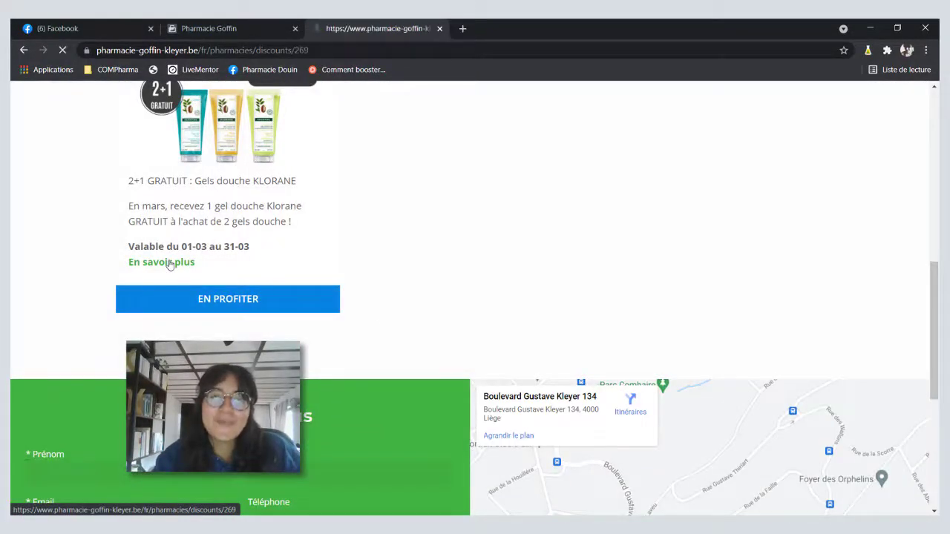
# Step: Copy the Klorane promo page's address into the article's Lien du site web in the Gestionnaire des ventes
pyautogui.click(423, 57)
pyautogui.hotkey('ctrl', 'c')
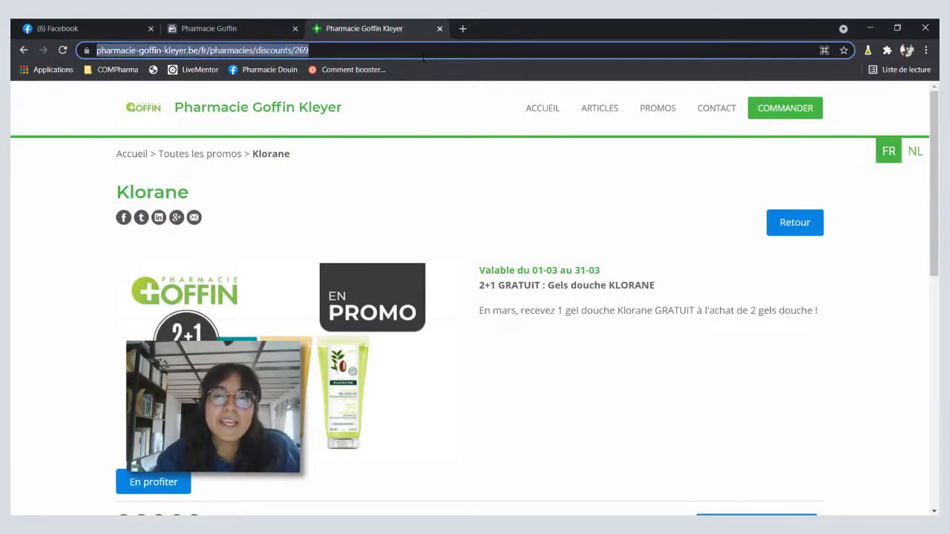
pyautogui.click(246, 30)
pyautogui.hotkey('ctrl', 'v')
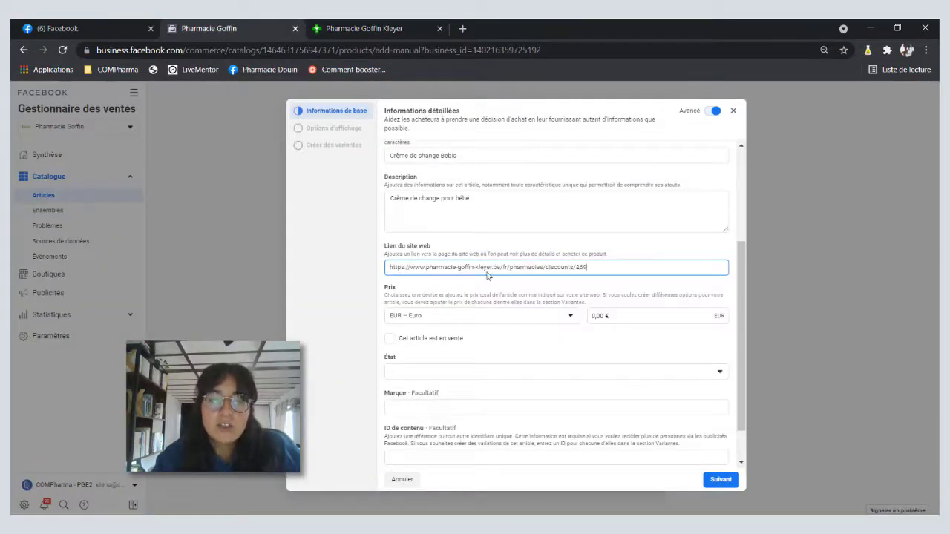
# Step: Set the article's price to 11 €, mark it as being on sale, and set its sale price to 10 €
pyautogui.scroll(-1, 608, 304)
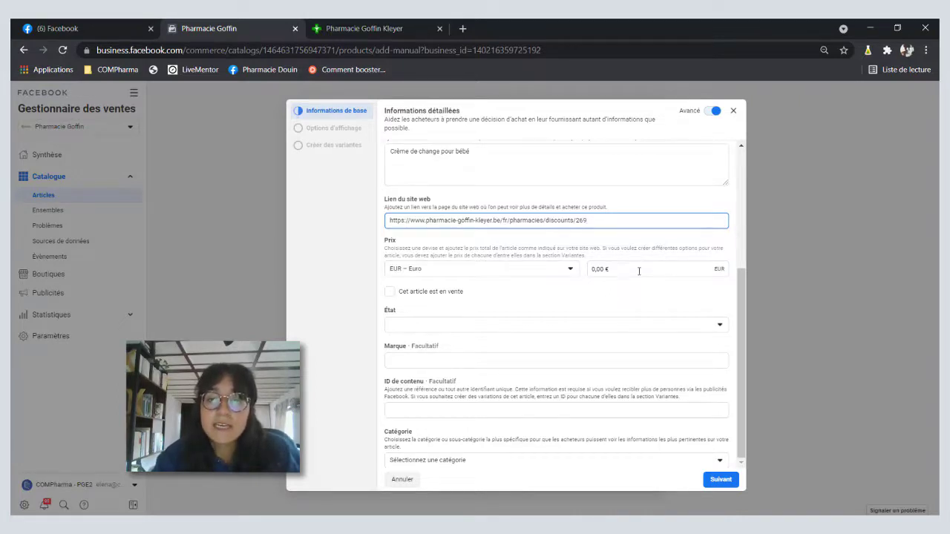
pyautogui.moveTo(605, 269); pyautogui.dragTo(580, 274)
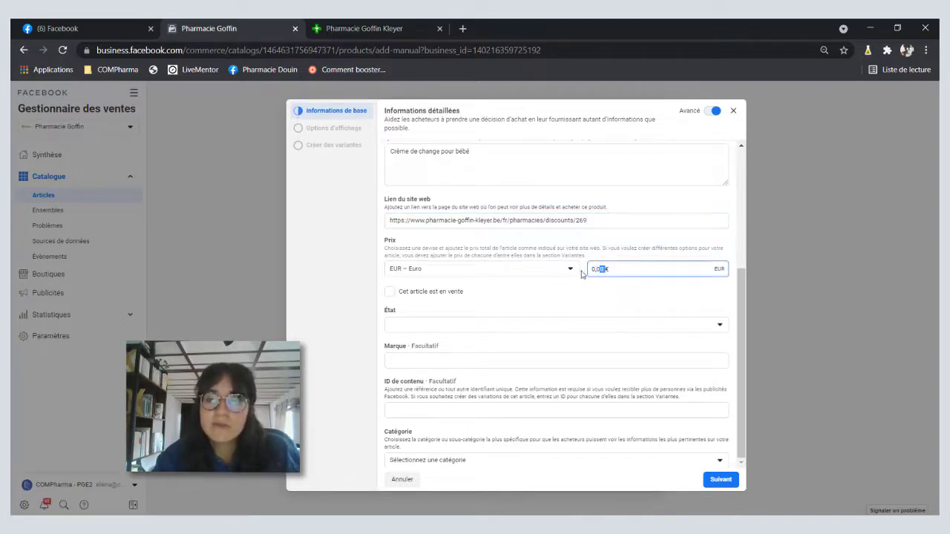
pyautogui.write('11€')
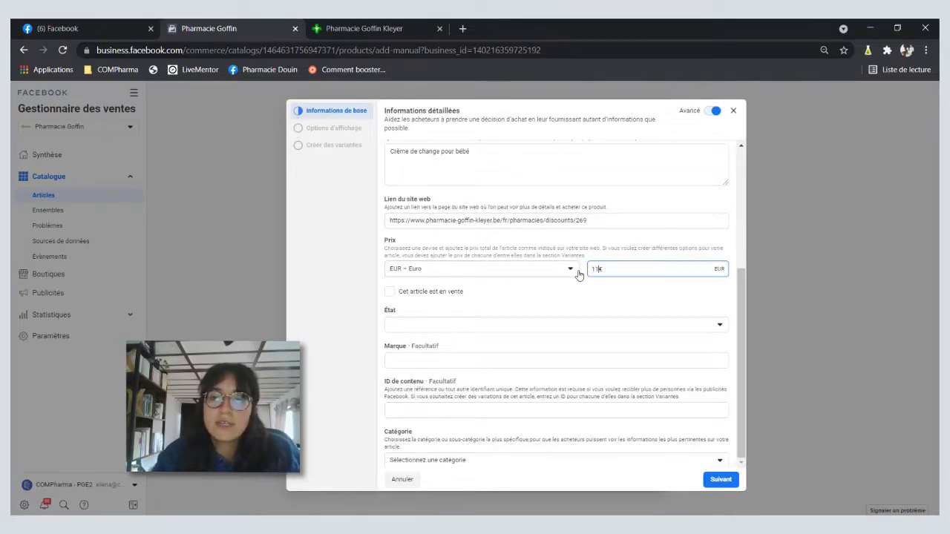
pyautogui.click(461, 297)
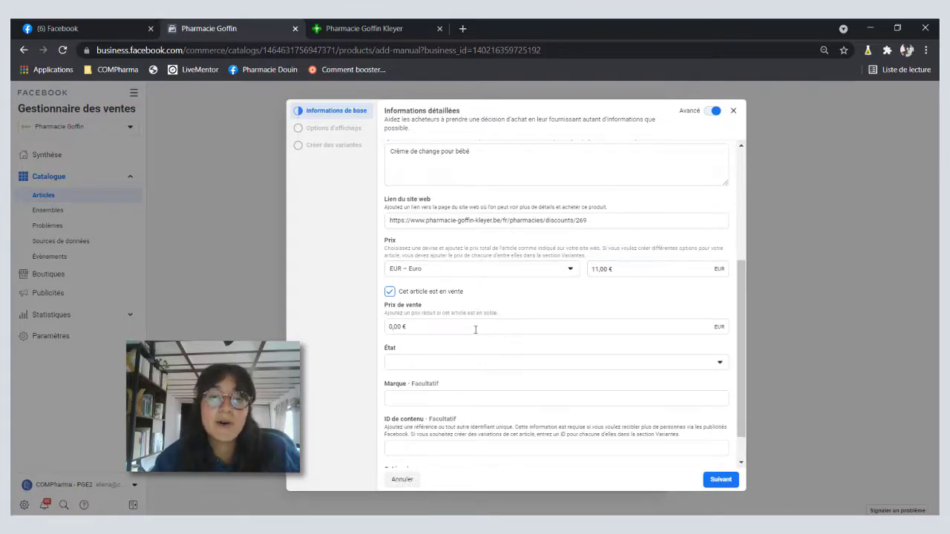
pyautogui.scroll(-1, 475, 330)
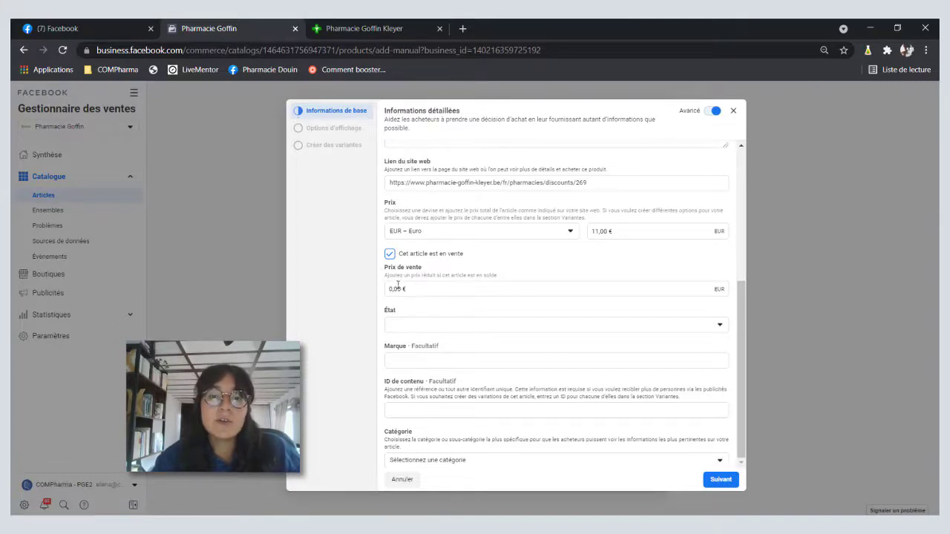
pyautogui.moveTo(398, 285); pyautogui.dragTo(383, 291)
pyautogui.write('10 €')
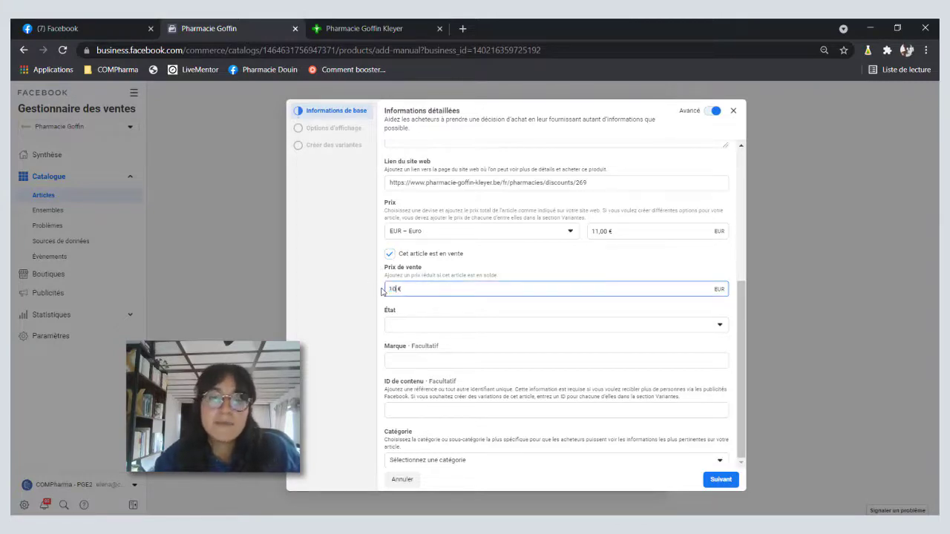
# Step: Set the article's État to Nouveau and leave the optional Marque blank
pyautogui.click(423, 327)
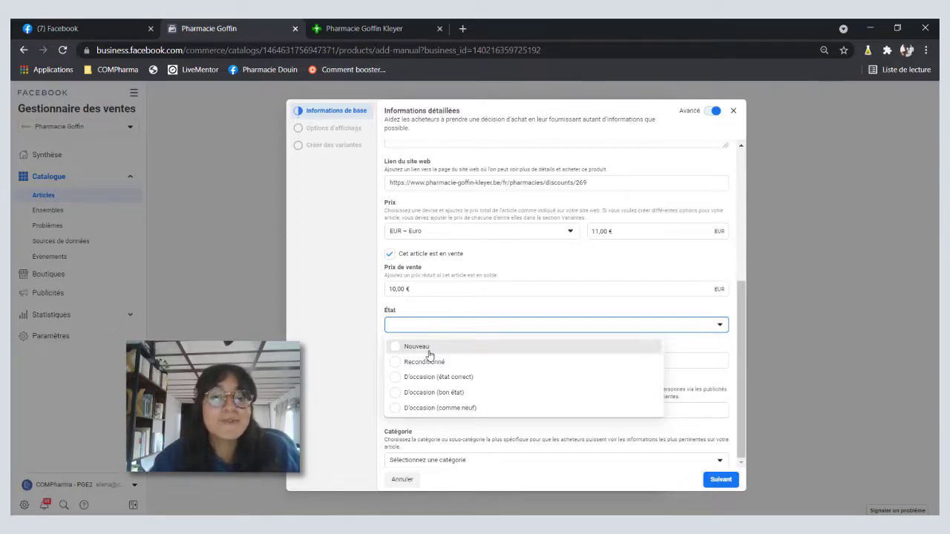
pyautogui.click(429, 352)
pyautogui.click(452, 361)
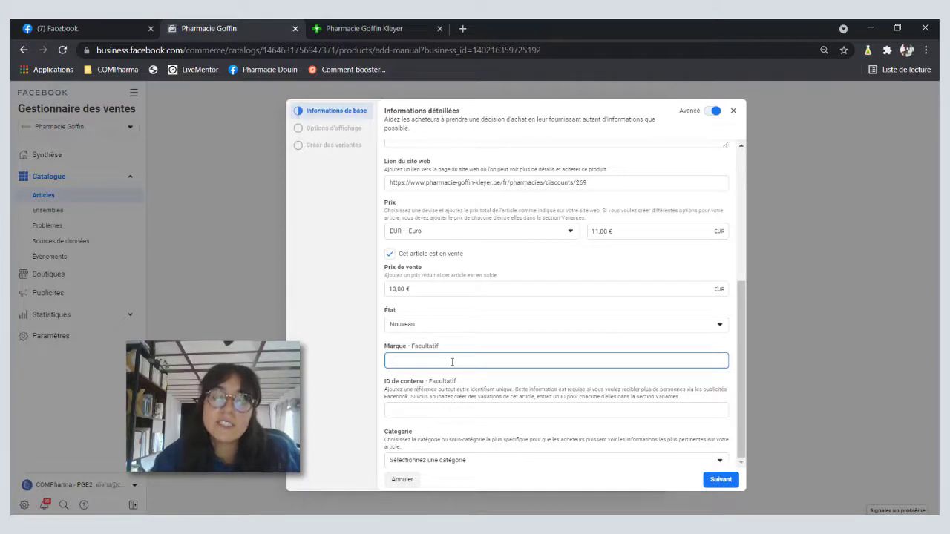
pyautogui.scroll(2, 543, 276)
pyautogui.scroll(-2, 541, 275)
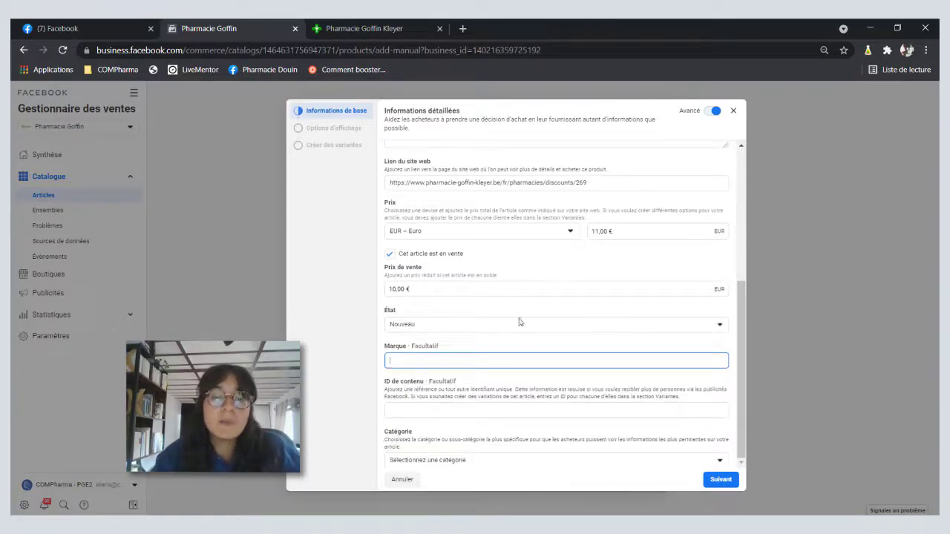
pyautogui.click(521, 321)
pyautogui.click(520, 303)
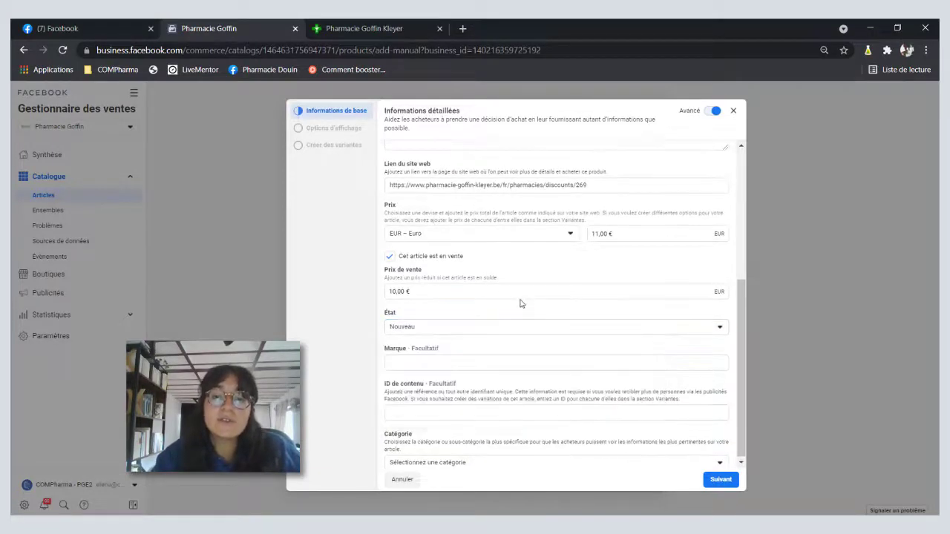
# Step: Set the article's Marque to Bebio and review the basic information entered so far
pyautogui.click(436, 363)
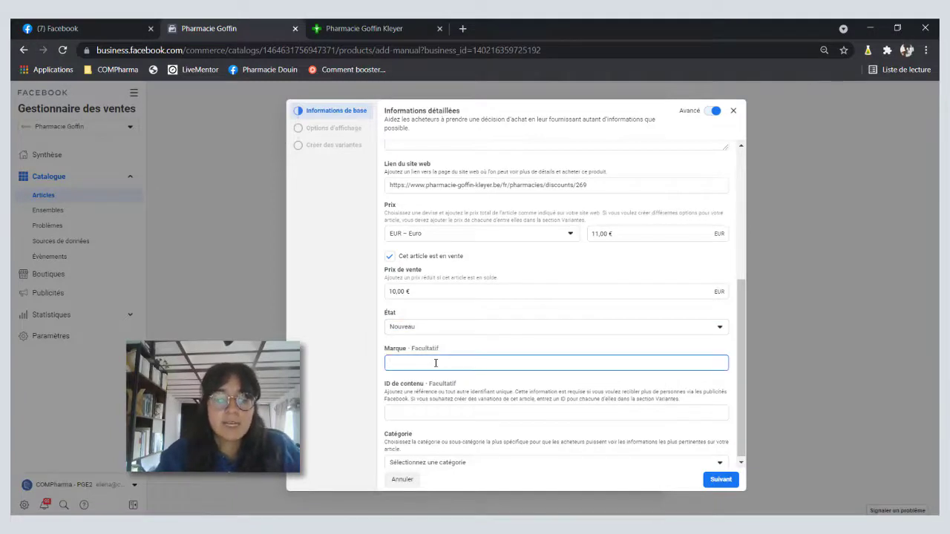
pyautogui.write('Bebio')
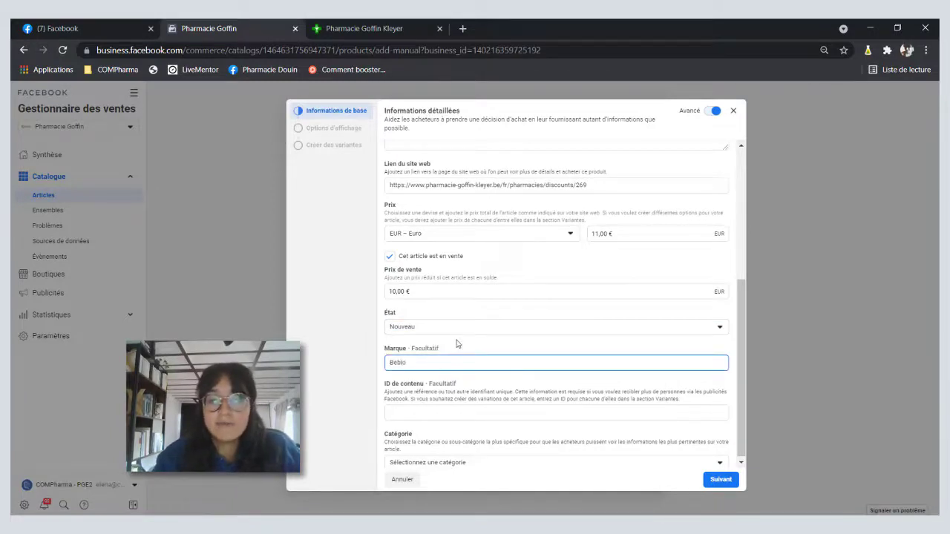
pyautogui.scroll(3, 458, 344)
pyautogui.scroll(-4, 457, 344)
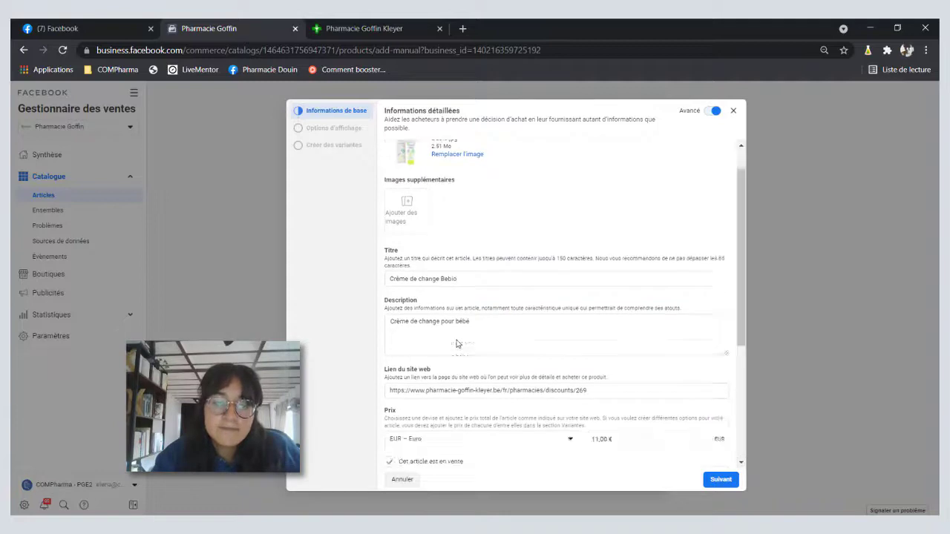
pyautogui.scroll(4, 457, 343)
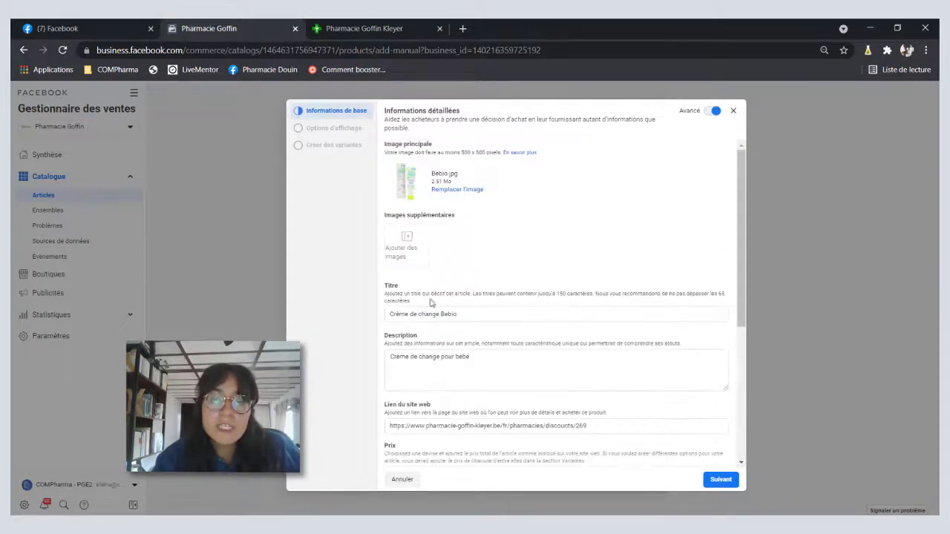
pyautogui.scroll(-3, 479, 350)
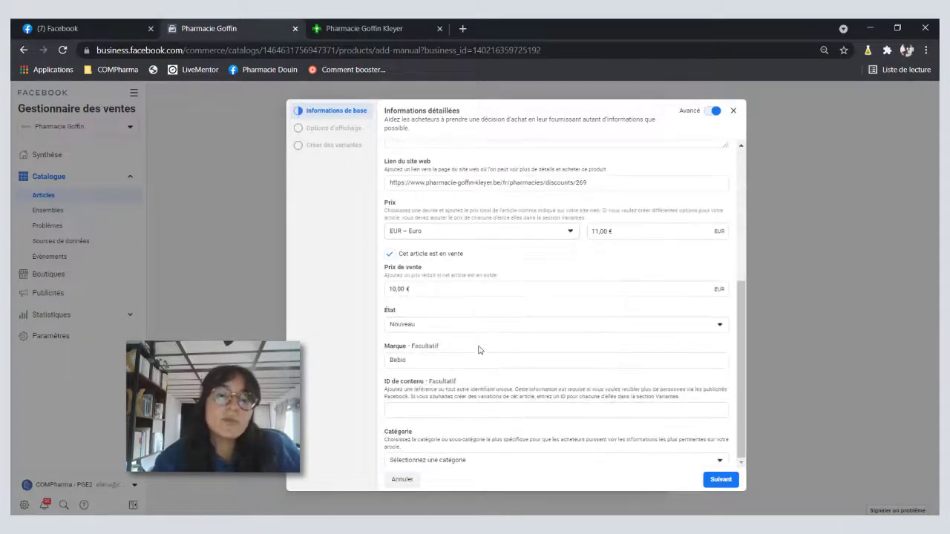
# Step: Assign the article a category under Santé et beauté and continue past the display options with Visibilité and Disponibilité enabled
pyautogui.click(508, 462)
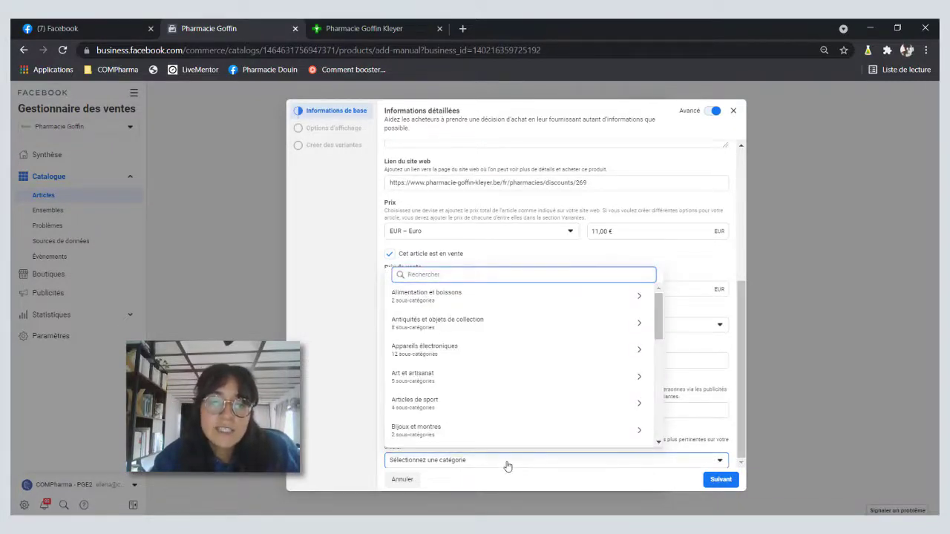
pyautogui.scroll(-4, 521, 354)
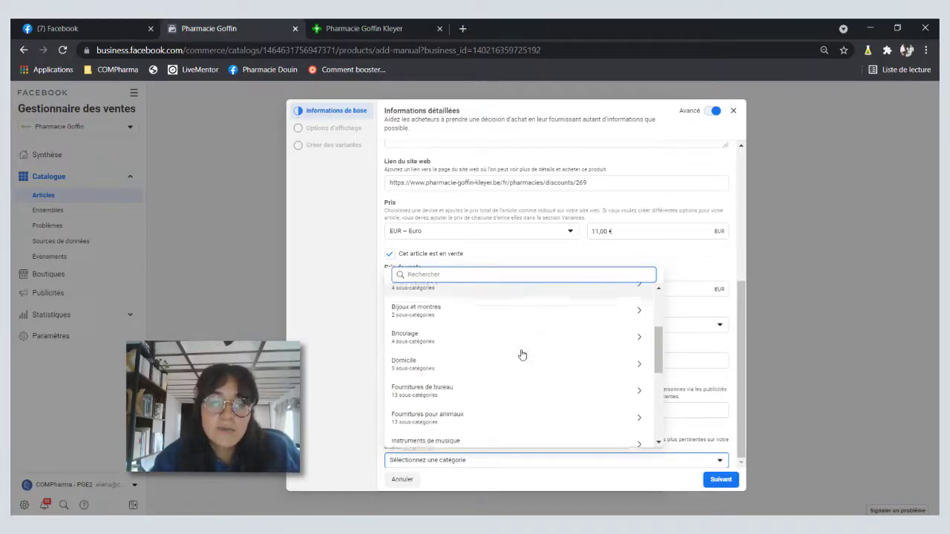
pyautogui.scroll(-5, 522, 354)
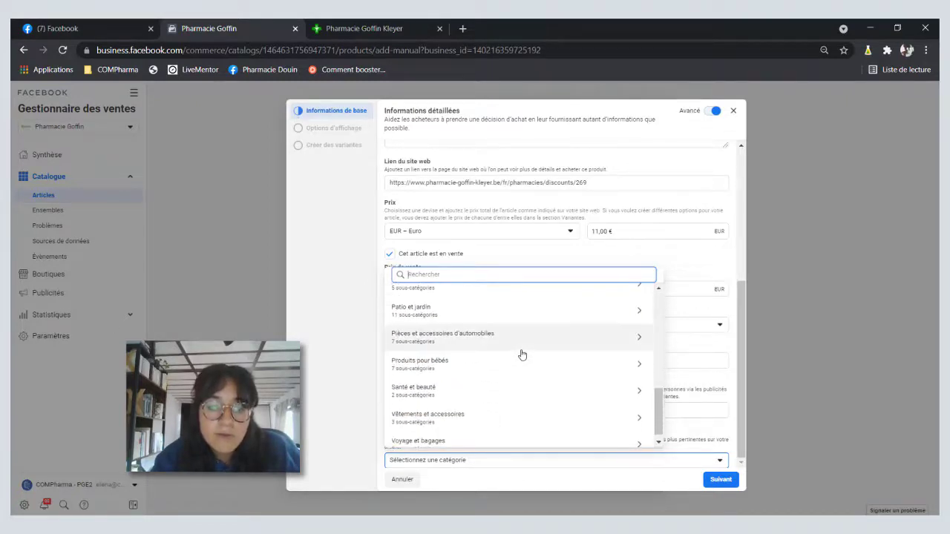
pyautogui.click(636, 383)
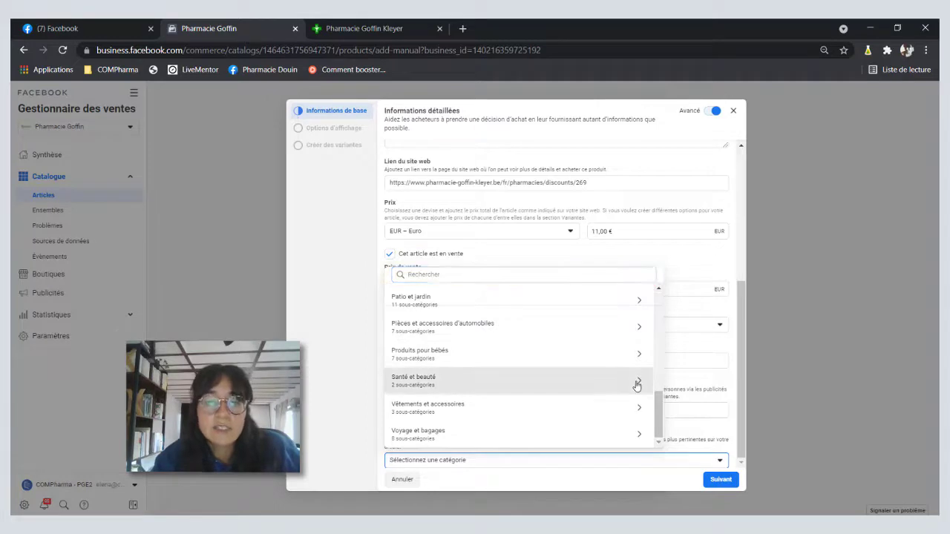
pyautogui.click(636, 386)
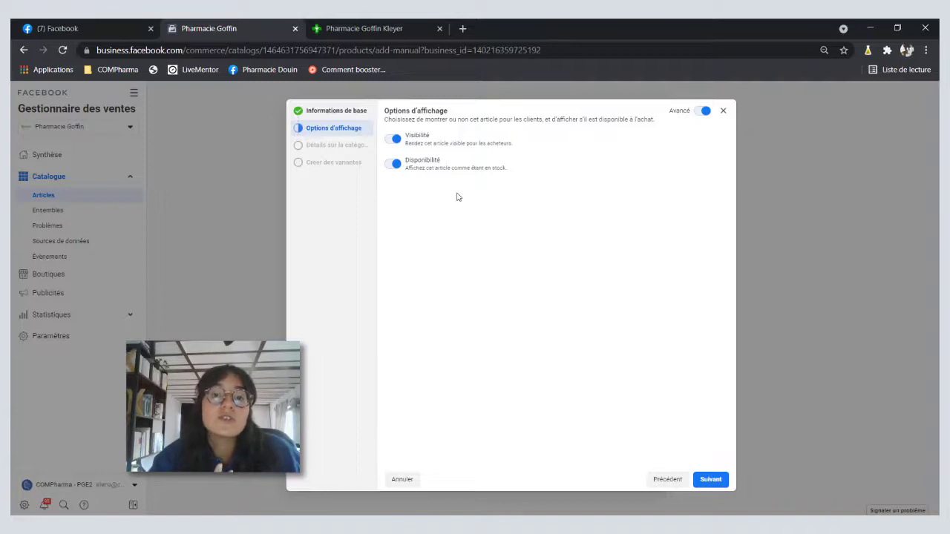
pyautogui.click(714, 481)
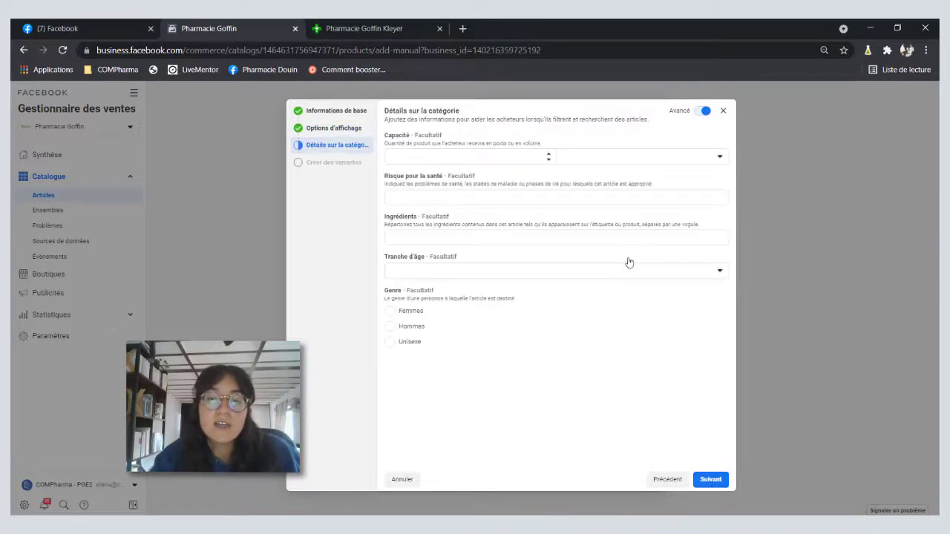
# Step: Set the article's Capacité to 100 Millilitres
pyautogui.click(491, 160)
pyautogui.click(548, 159)
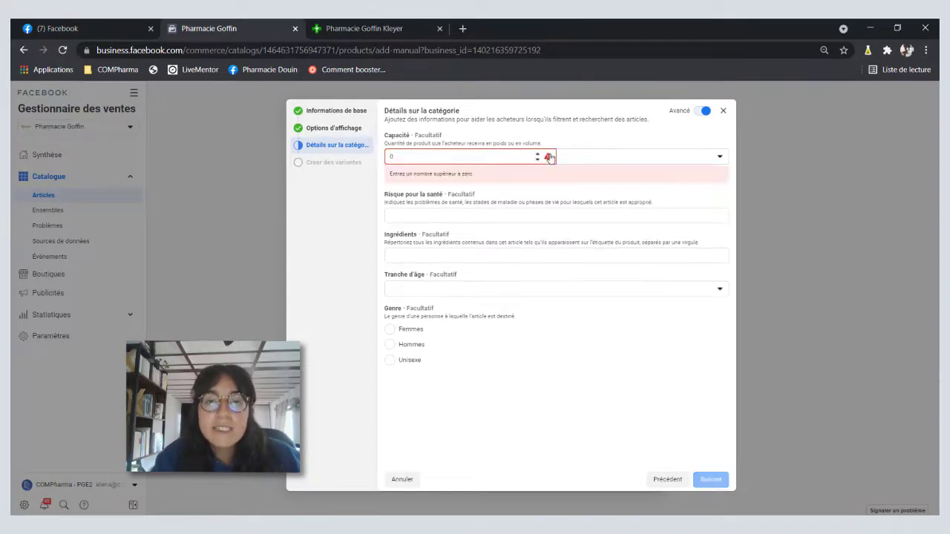
pyautogui.press('BackSpace')
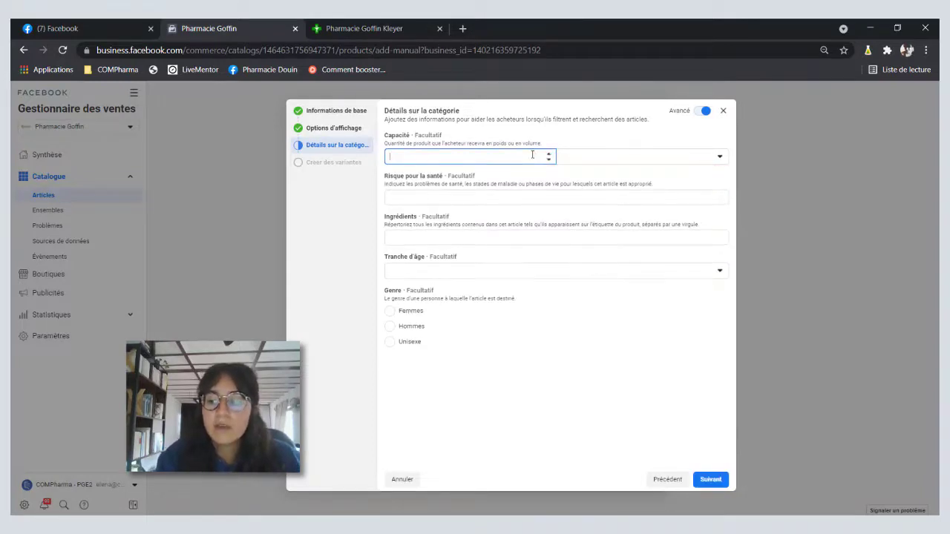
pyautogui.write('100')
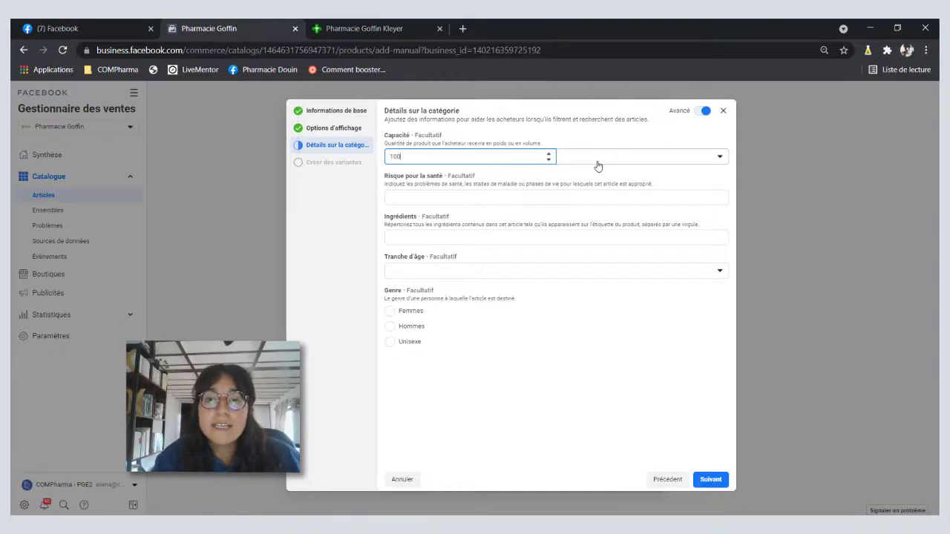
pyautogui.click(598, 163)
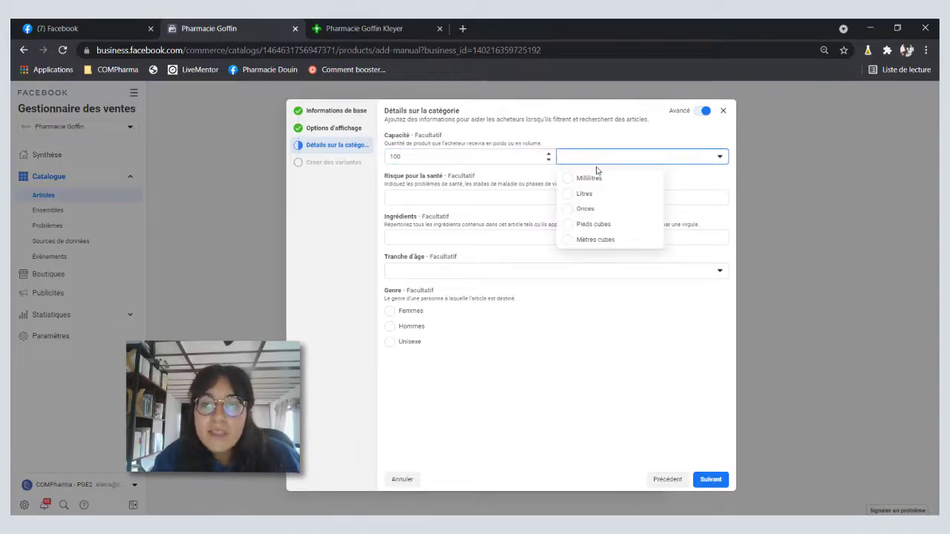
pyautogui.click(597, 180)
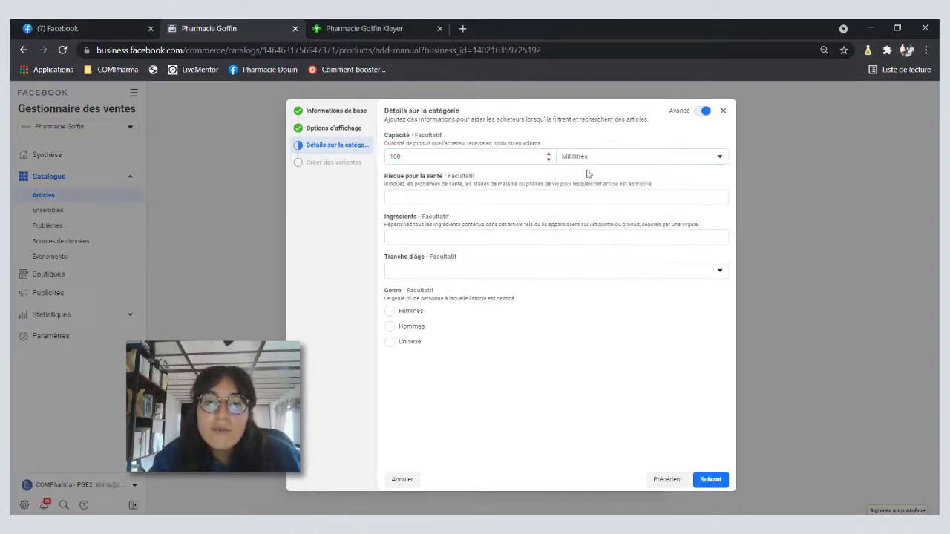
# Step: Leave Risque pour la santé and Ingrédients blank, set Tranche d'âge to Bébés and Genre to Unisexe, and continue to the variants
pyautogui.click(429, 202)
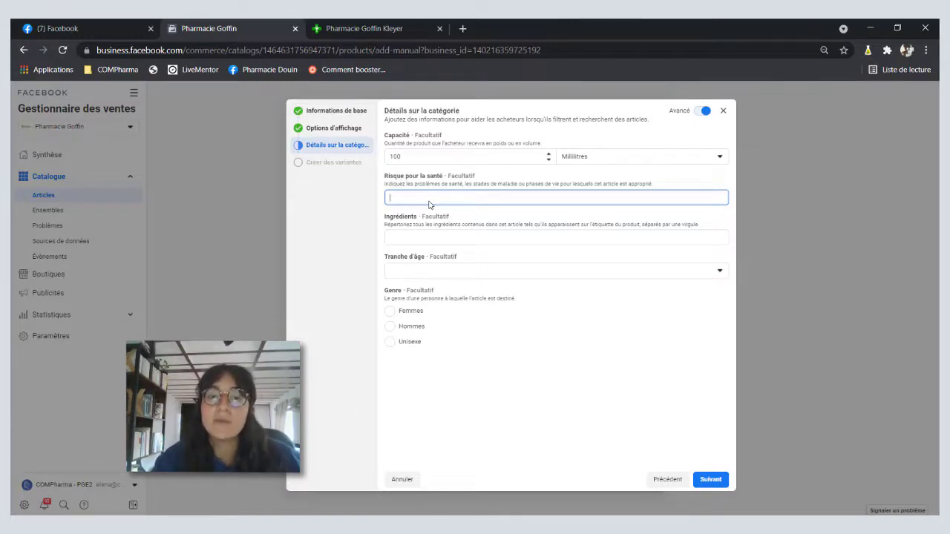
pyautogui.click(443, 243)
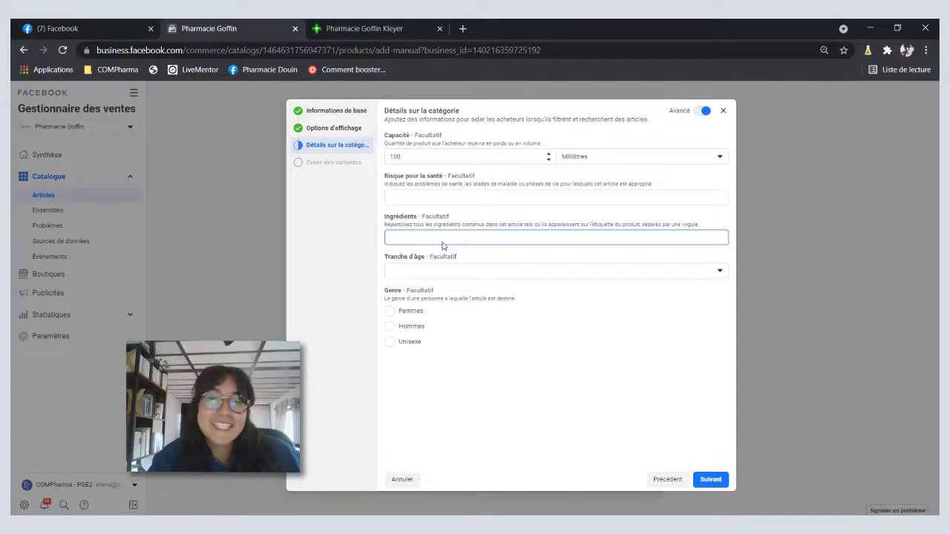
pyautogui.click(472, 271)
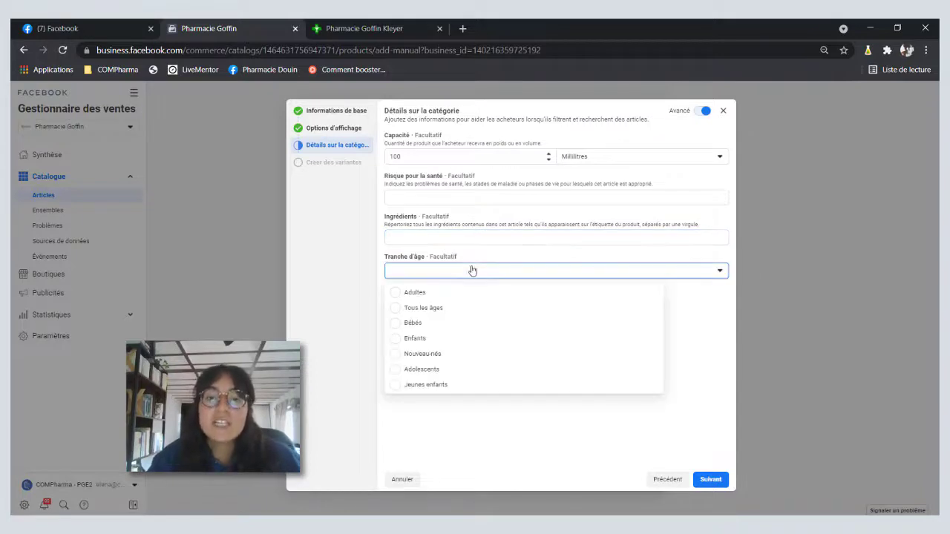
pyautogui.click(439, 322)
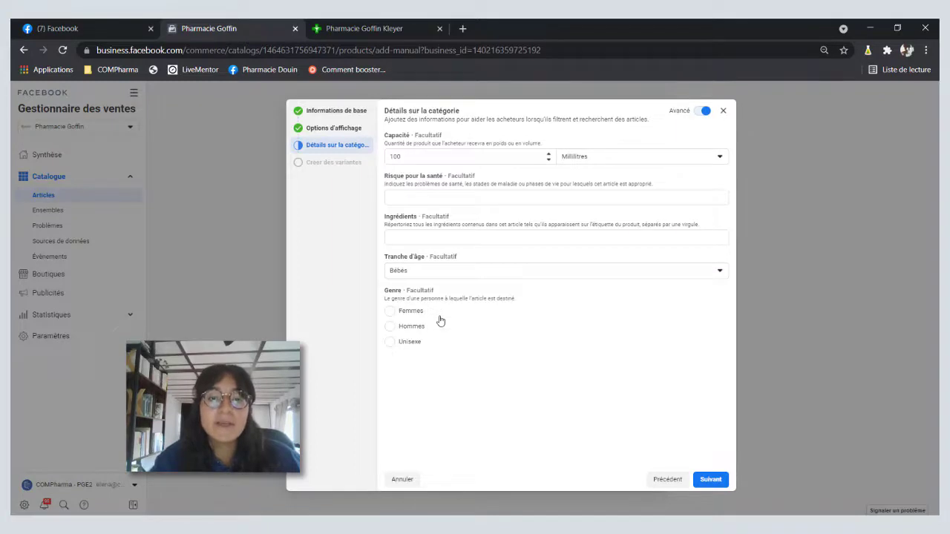
pyautogui.click(407, 343)
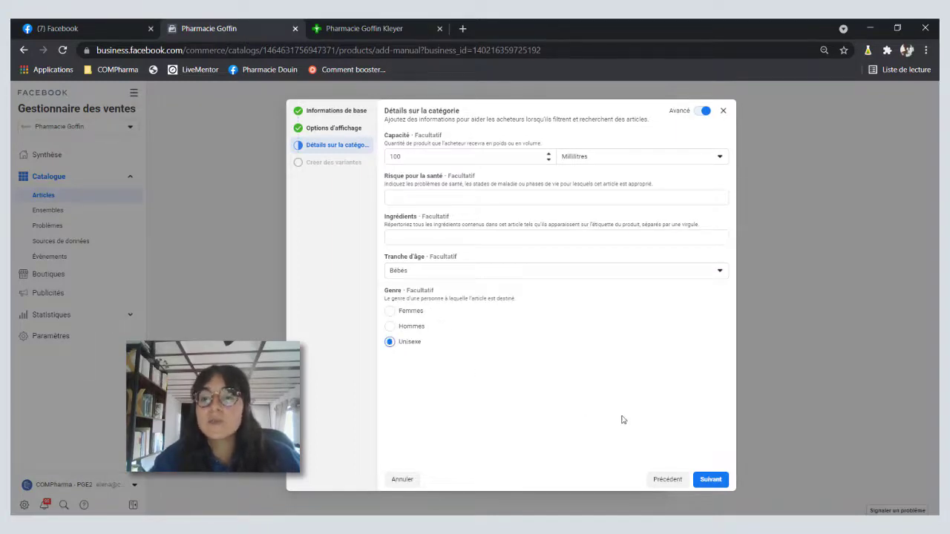
pyautogui.click(710, 479)
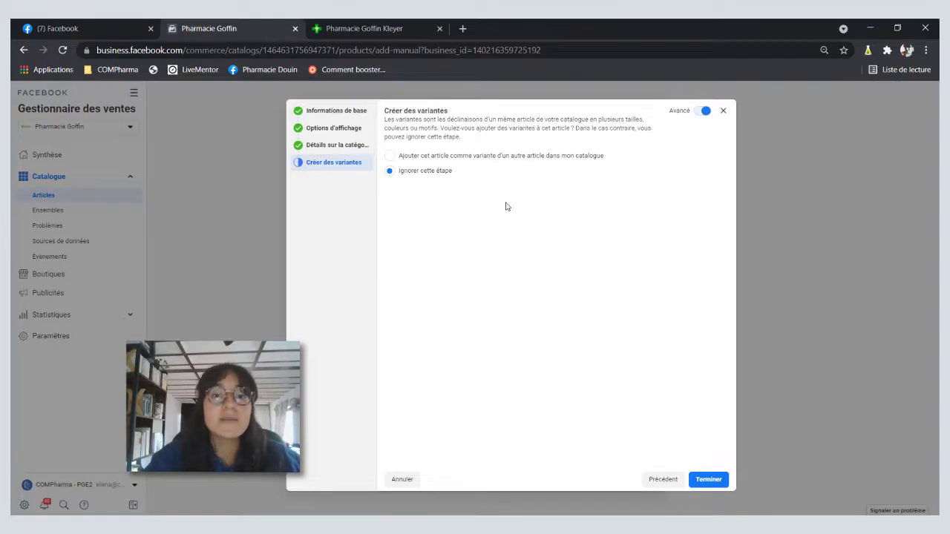
# Step: View the option to add the article as a variant, choose Ignorer cette étape instead, and finish adding it to the catalogue
pyautogui.click(443, 162)
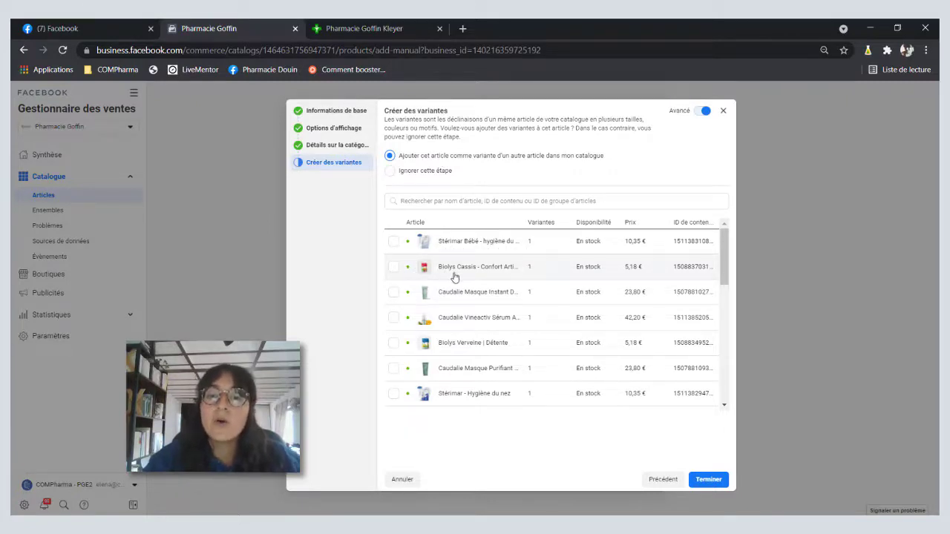
pyautogui.click(426, 172)
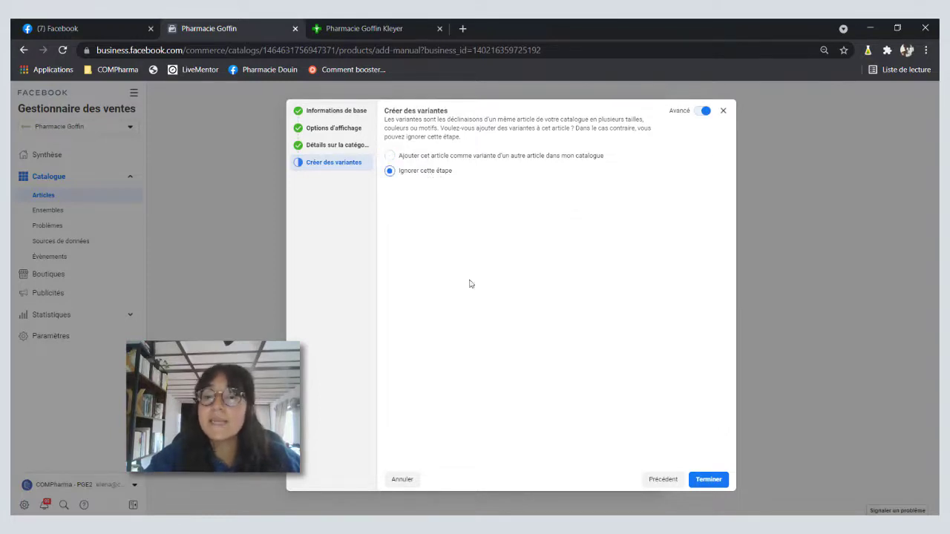
pyautogui.click(708, 480)
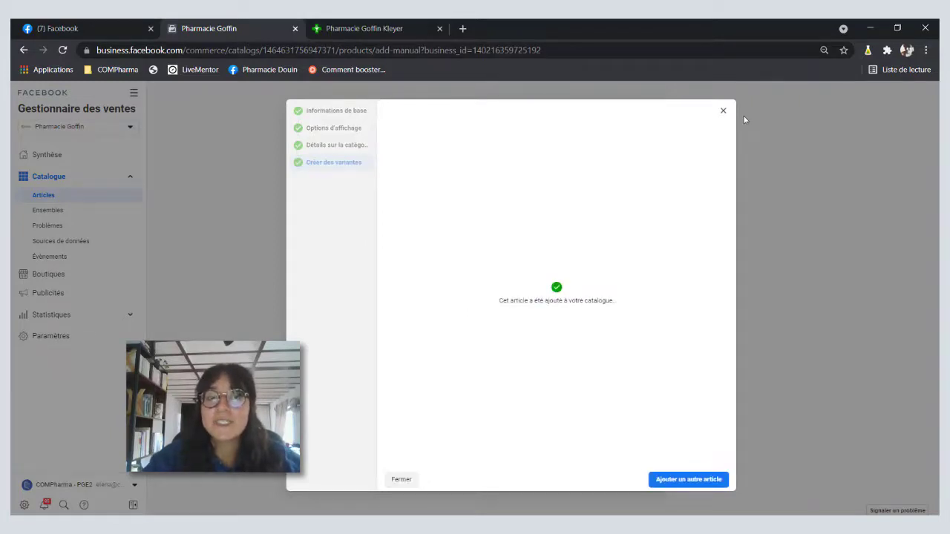
pyautogui.click(723, 111)
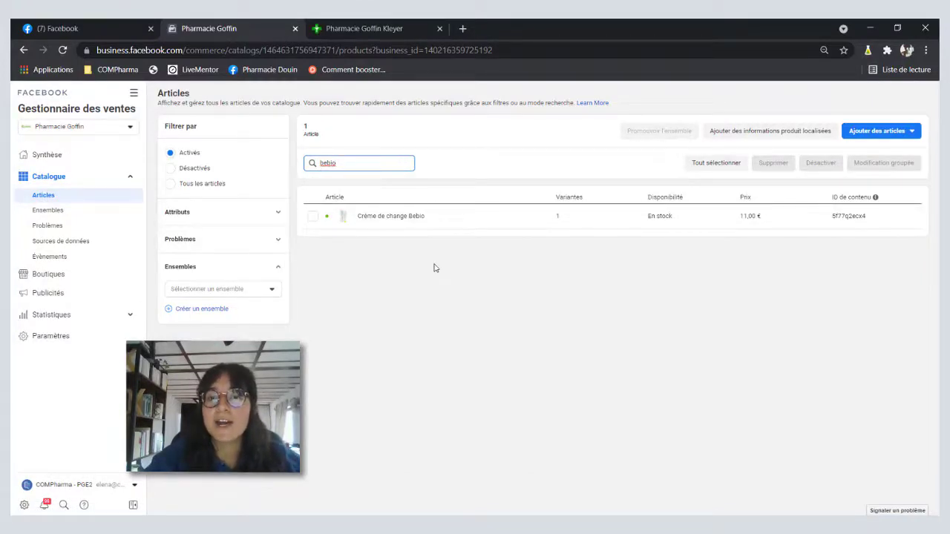
# Step: Open the Crème de change Bebio article's details and check the page its Lien du site web leads to
pyautogui.click(384, 220)
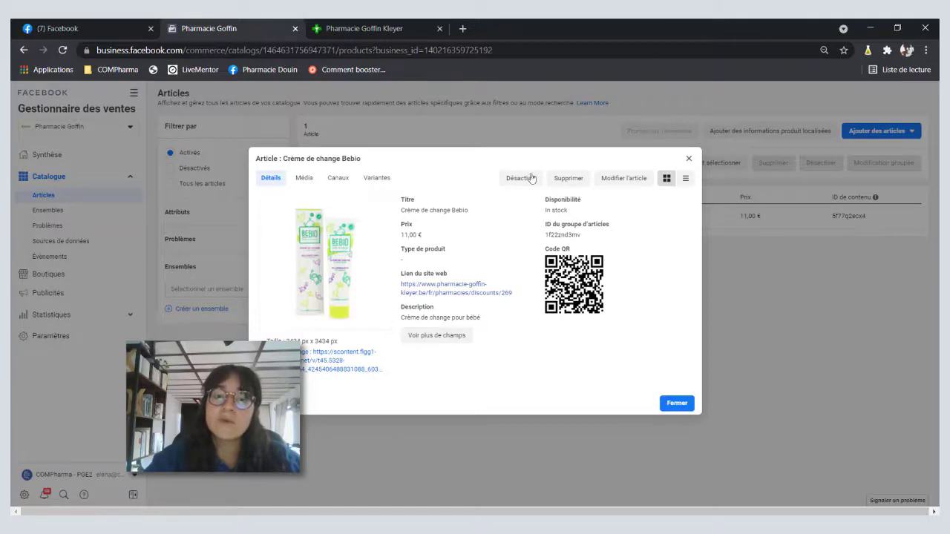
pyautogui.click(429, 293)
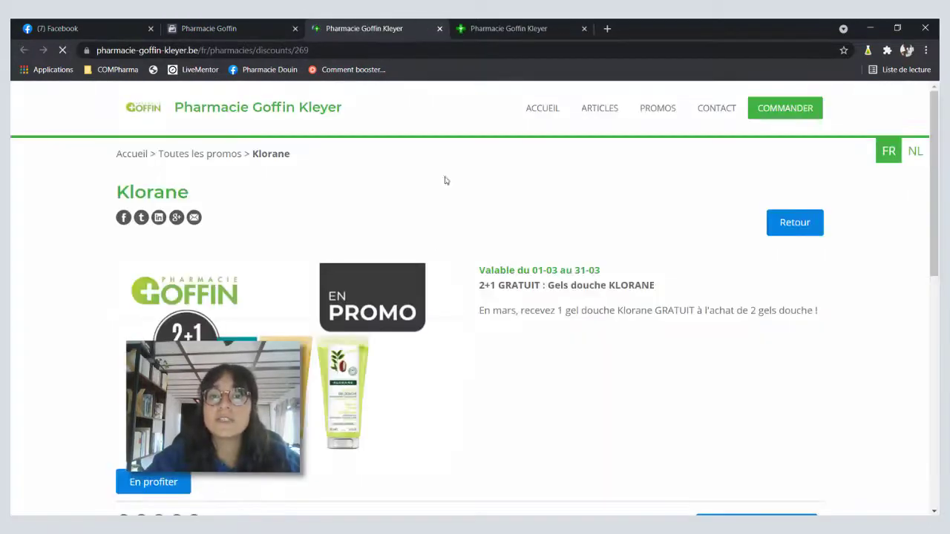
pyautogui.click(441, 28)
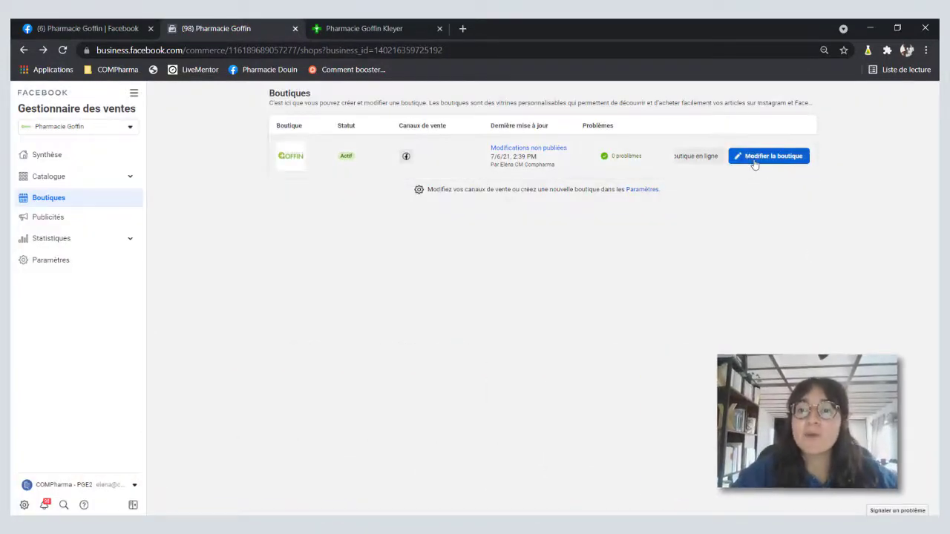
# Step: Open the pharmacy's shop in the Éditeur de boutique, keep showing all catalogue products, and dismiss the welcome and tutorial pop-ups
pyautogui.click(754, 160)
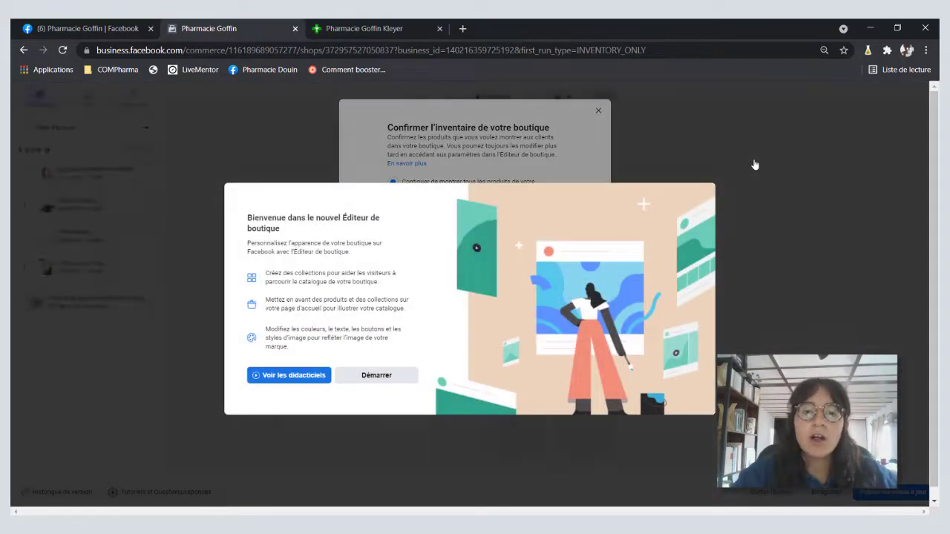
pyautogui.click(377, 381)
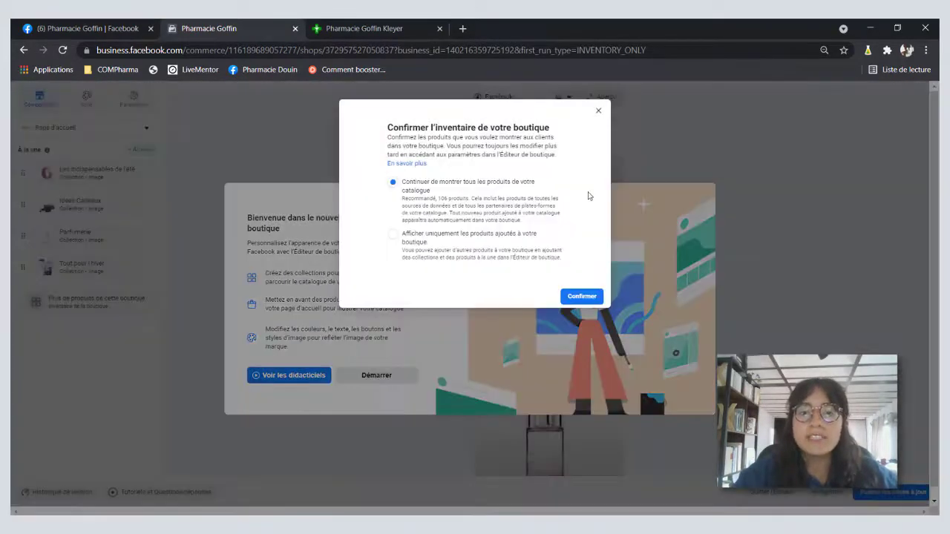
pyautogui.click(583, 297)
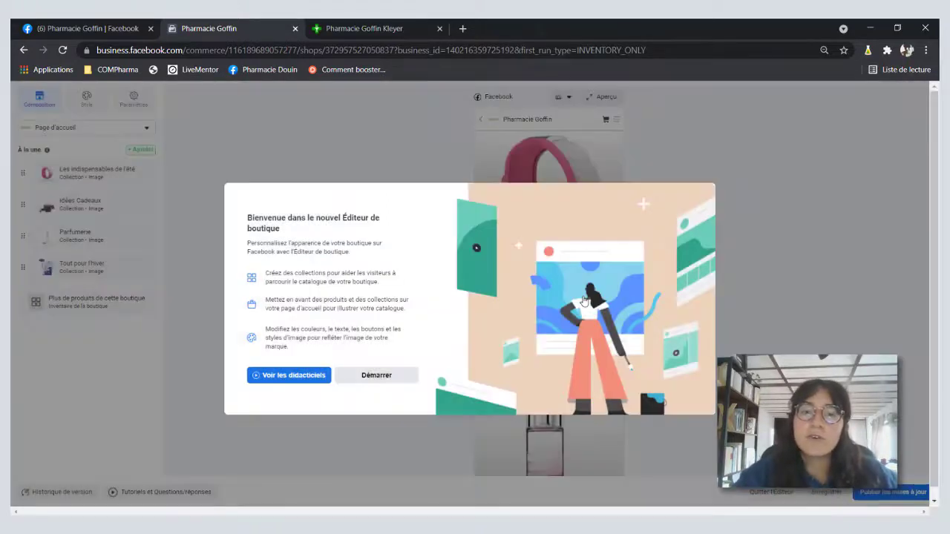
pyautogui.click(376, 376)
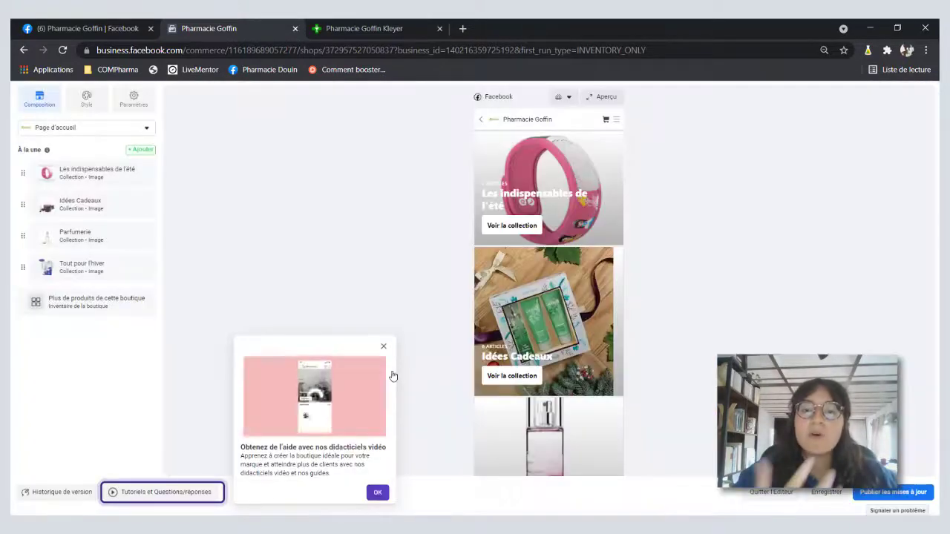
pyautogui.click(383, 346)
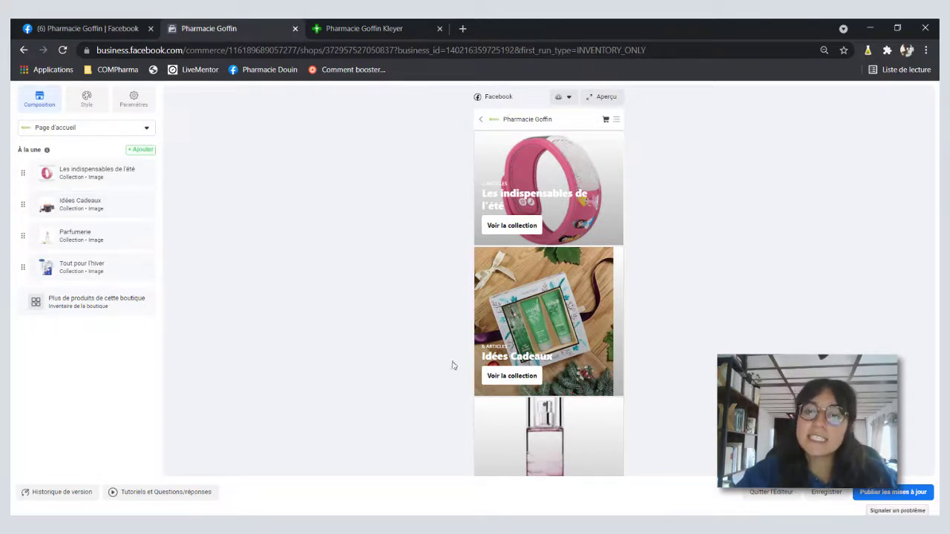
pyautogui.scroll(-3, 549, 334)
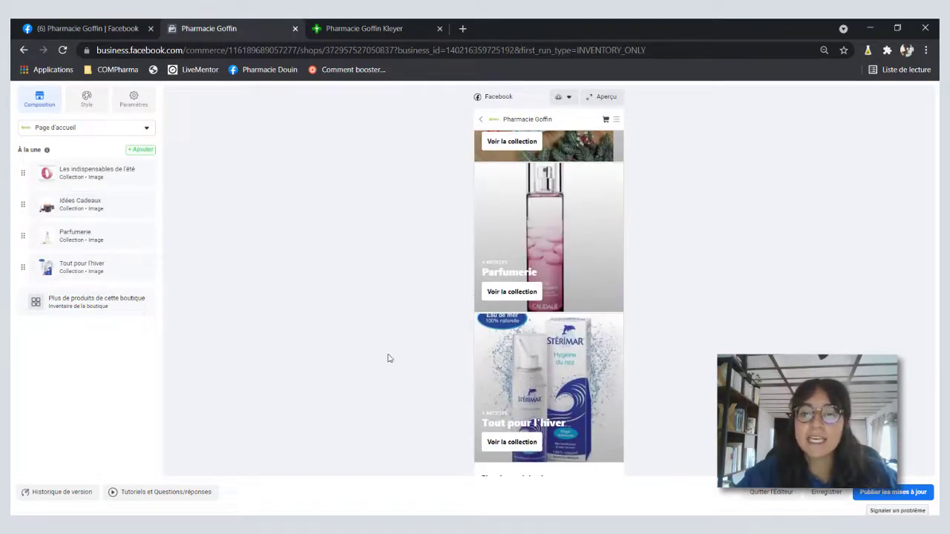
# Step: Start adding a featured product to the shop's home page, using Sélectionner manuellement un produit
pyautogui.scroll(3, 475, 389)
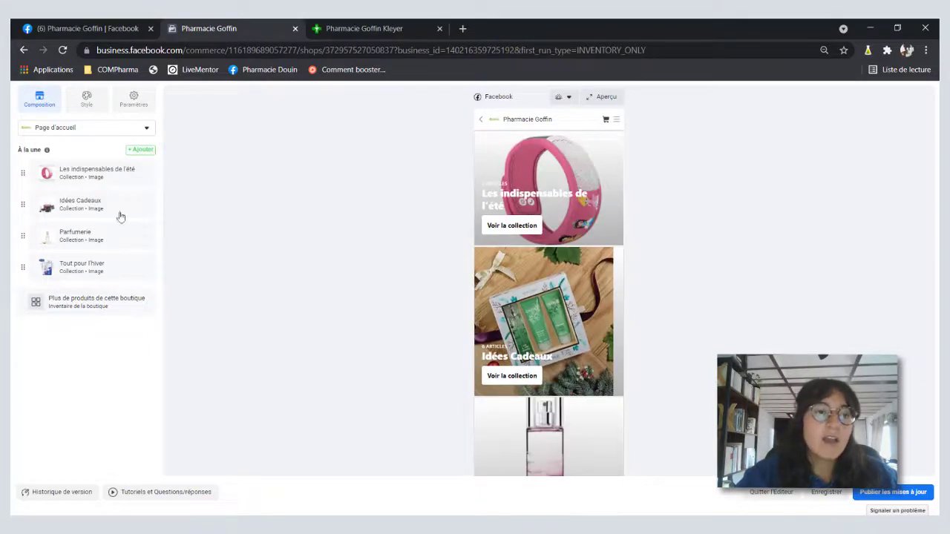
pyautogui.click(144, 150)
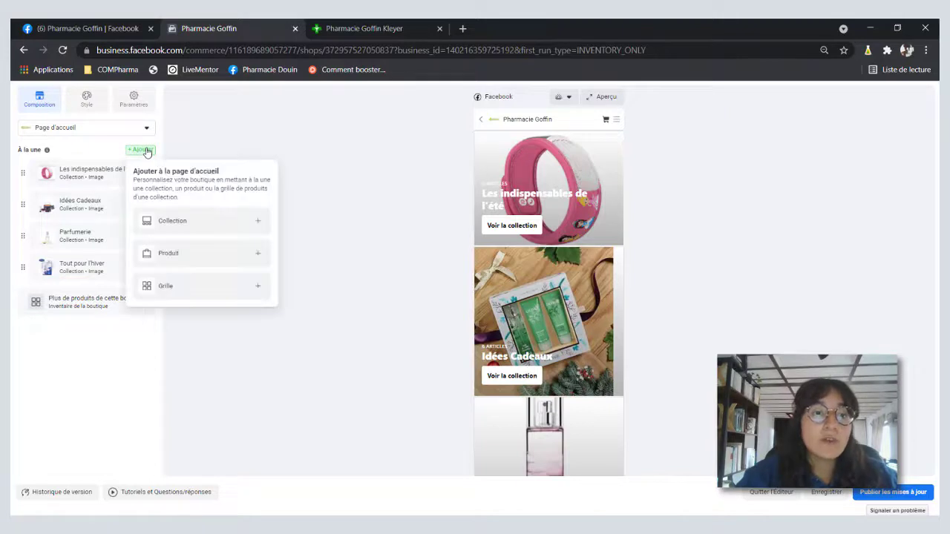
pyautogui.click(259, 255)
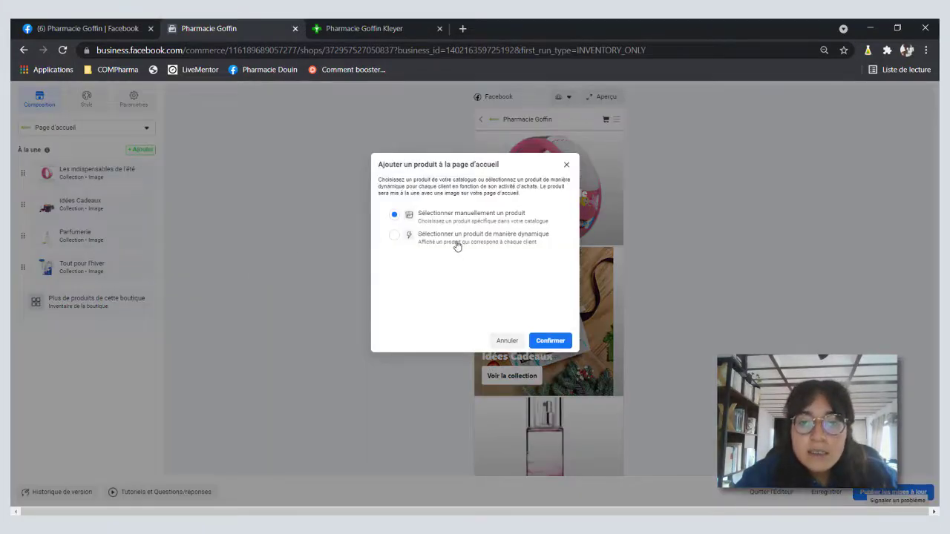
pyautogui.click(551, 343)
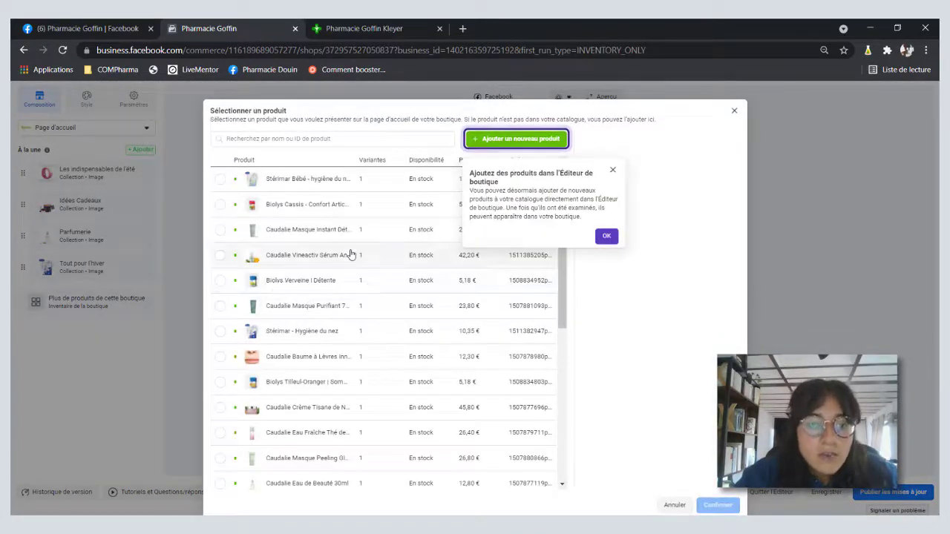
# Step: Search the catalogue products for "bebi" and add Crème de change Bebio to the home page as a featured product
pyautogui.scroll(-10, 349, 254)
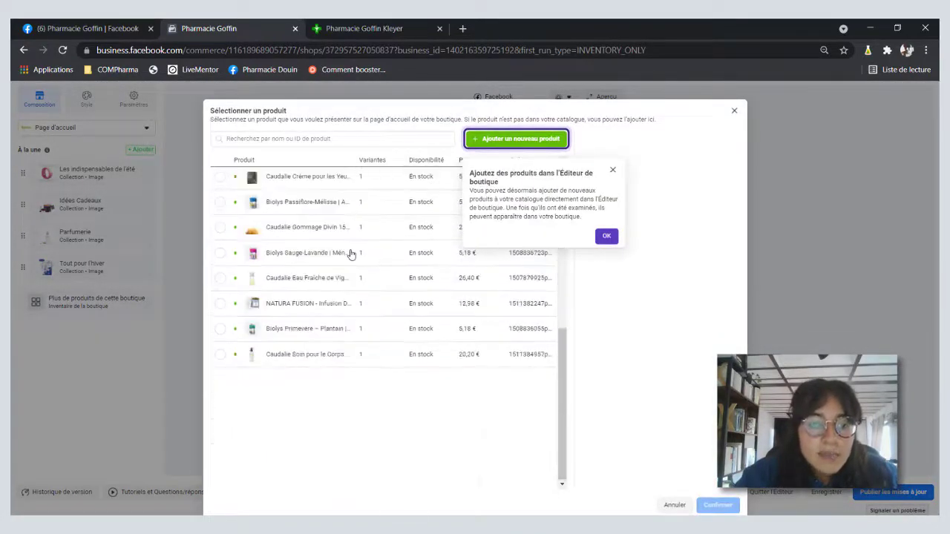
pyautogui.click(306, 138)
pyautogui.write('Beb')
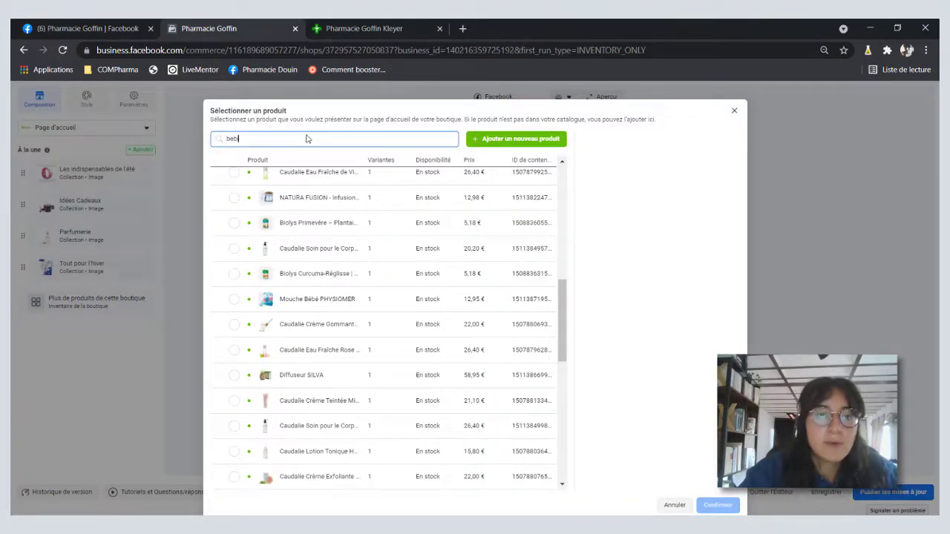
pyautogui.write('i')
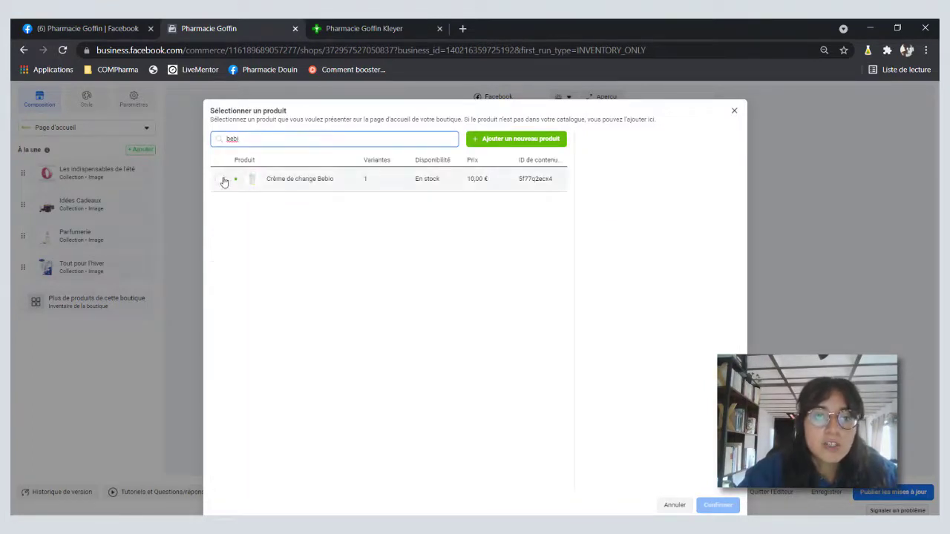
pyautogui.click(221, 180)
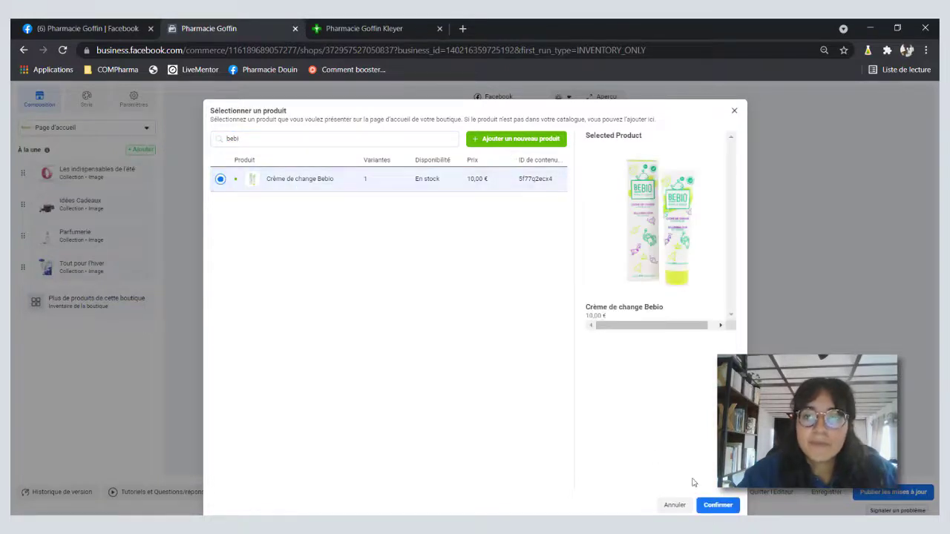
pyautogui.click(718, 504)
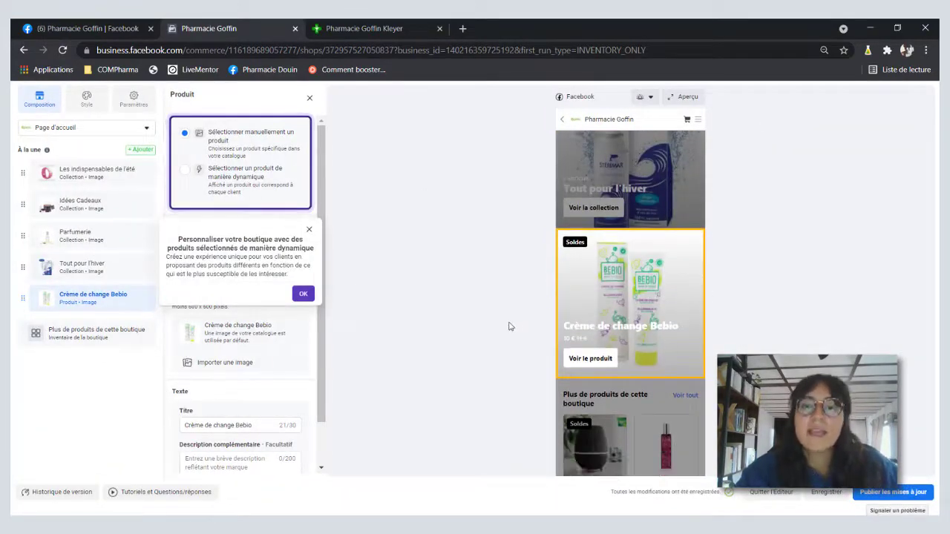
# Step: Move Crème de change Bebio to the first place in À la une, above Les indispensables de l'été
pyautogui.click(81, 265)
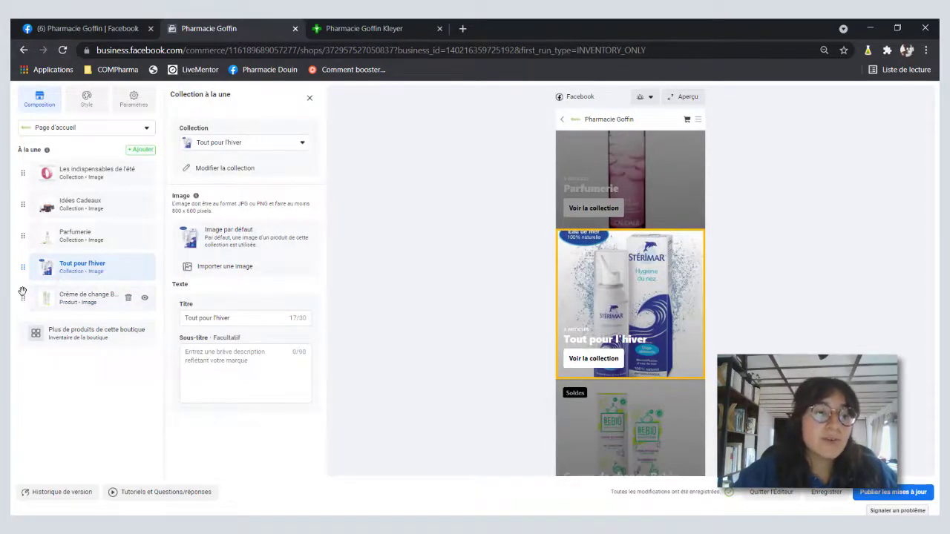
pyautogui.moveTo(22, 292); pyautogui.dragTo(22, 155)
pyautogui.moveTo(21, 295); pyautogui.dragTo(22, 170)
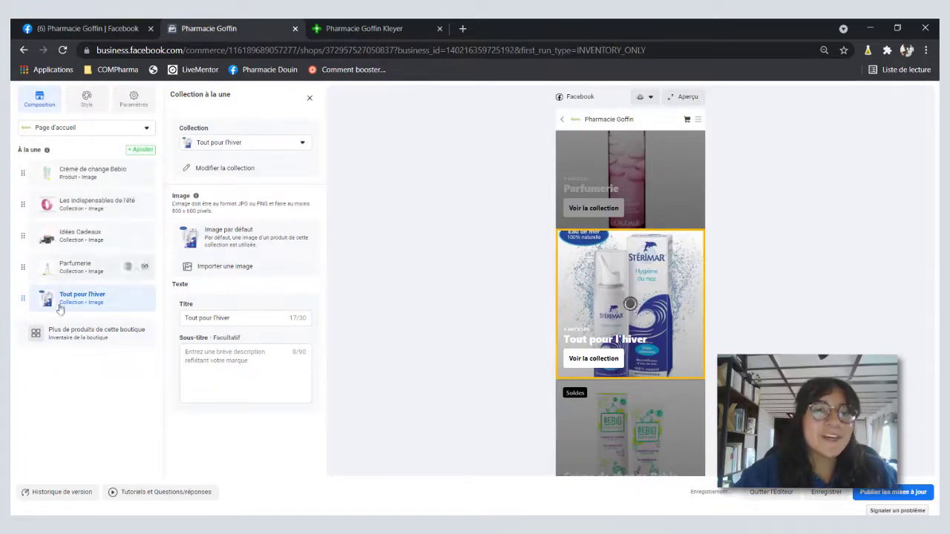